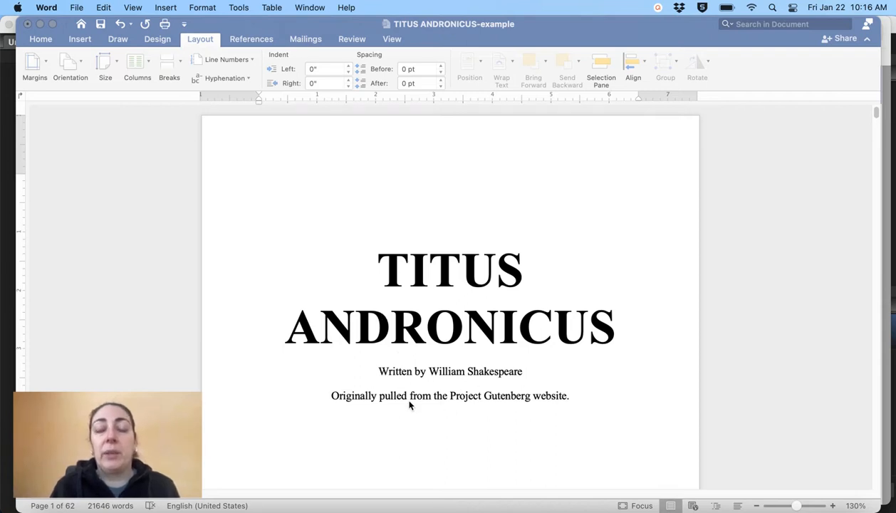
Step: Look through the play's title page, cast list and the start of Act 1, Scene I
scroll(410, 404, down, 5)
scroll(409, 405, down, 2)
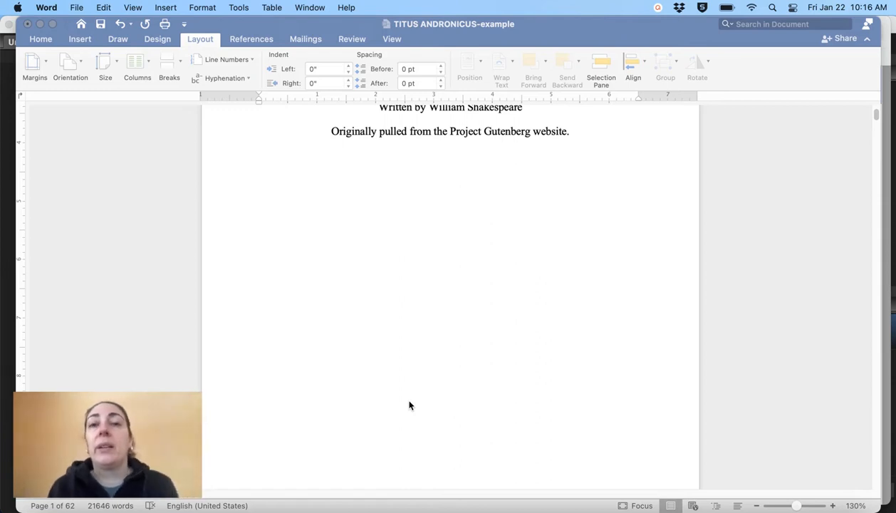
scroll(410, 405, down, 3)
scroll(409, 405, up, 5)
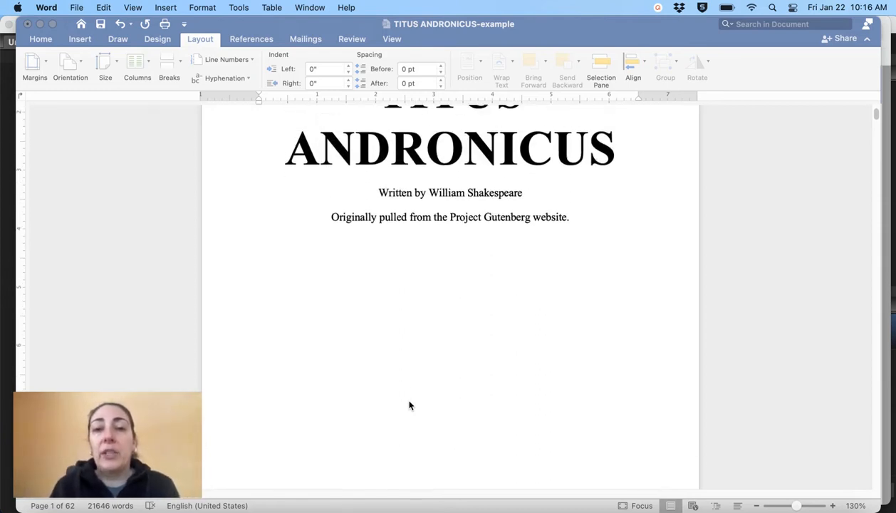
scroll(410, 405, down, 8)
scroll(410, 406, down, 20)
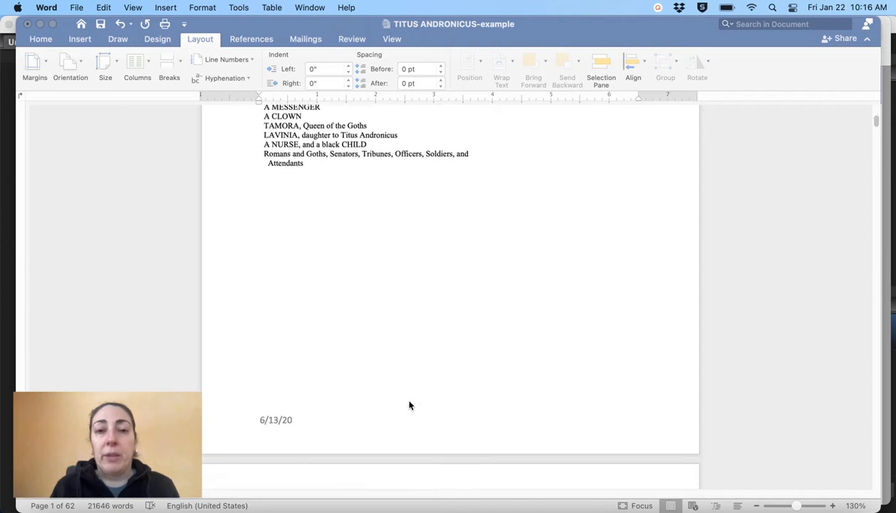
scroll(409, 406, down, 2)
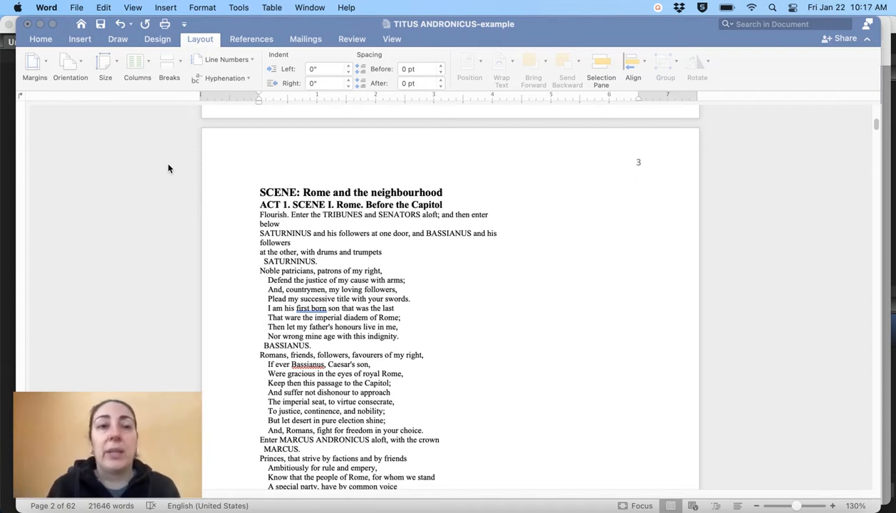
Step: Save a copy of the document in Rich Text Format as "TITUS ANDRONICUS-example 1.rtf" in the EXAMPLE DOCS folder
click(77, 8)
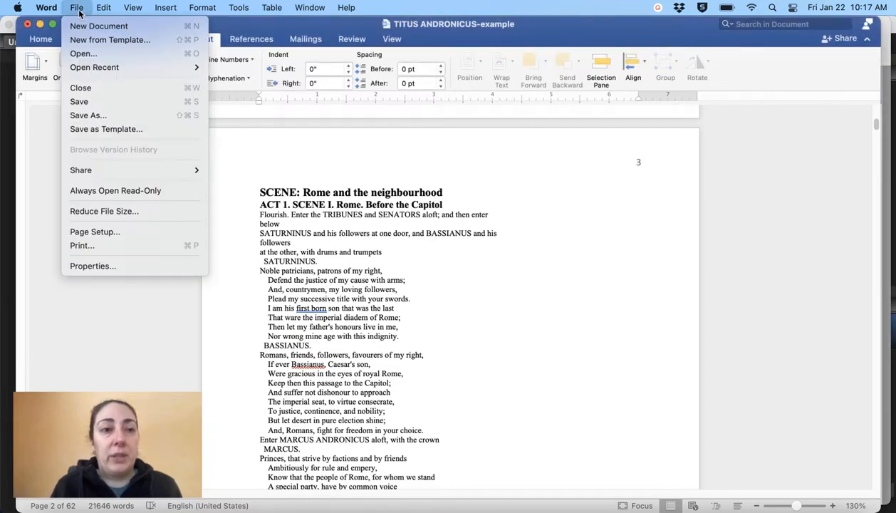
click(93, 116)
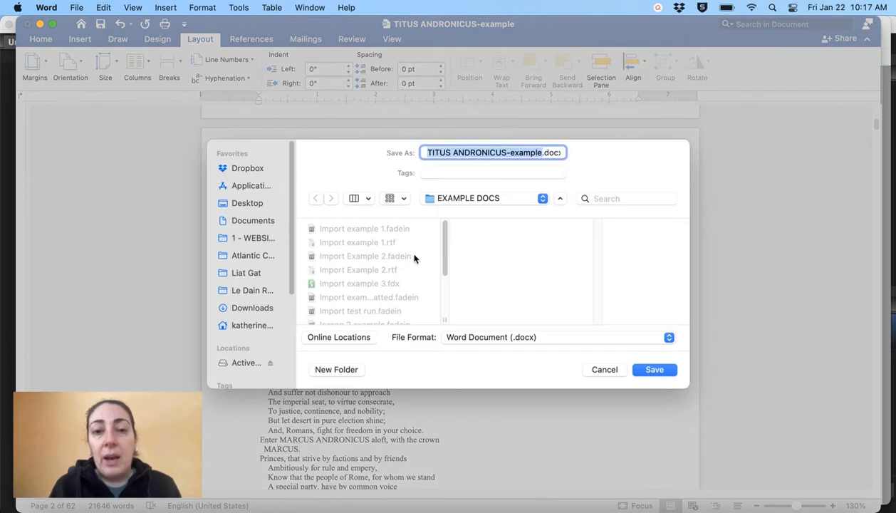
click(498, 340)
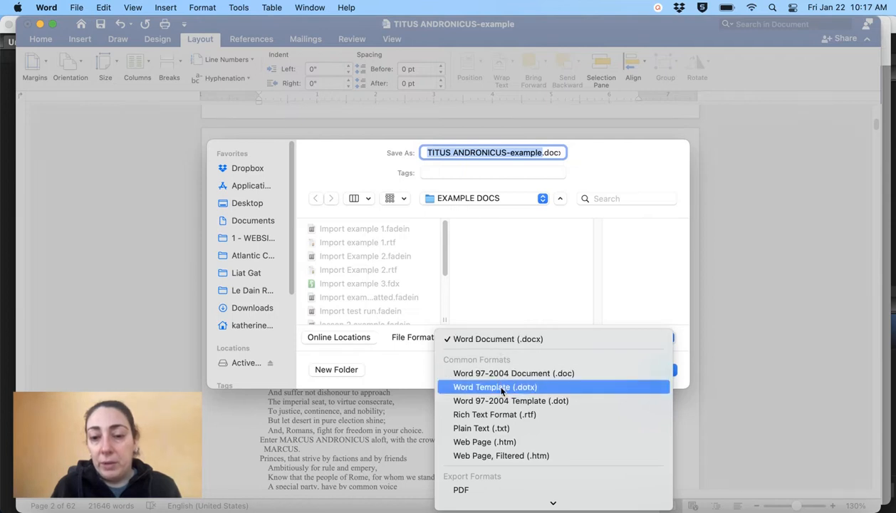
click(500, 416)
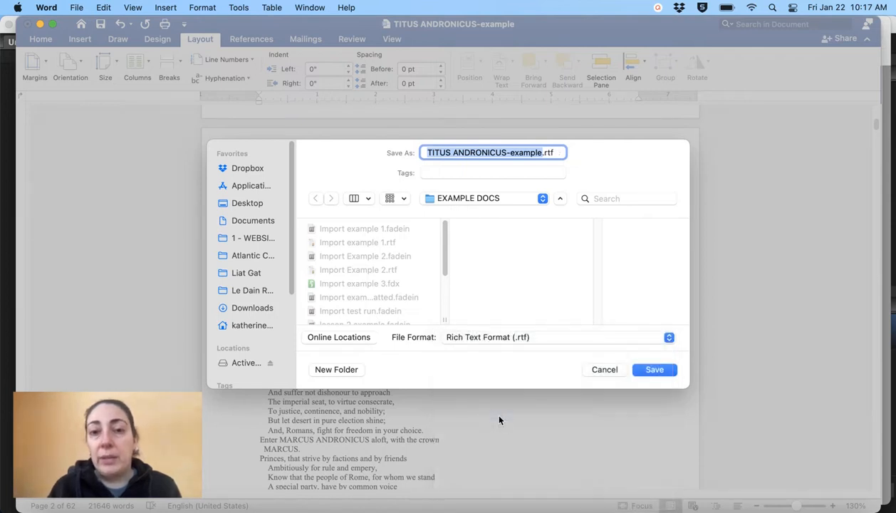
click(543, 152)
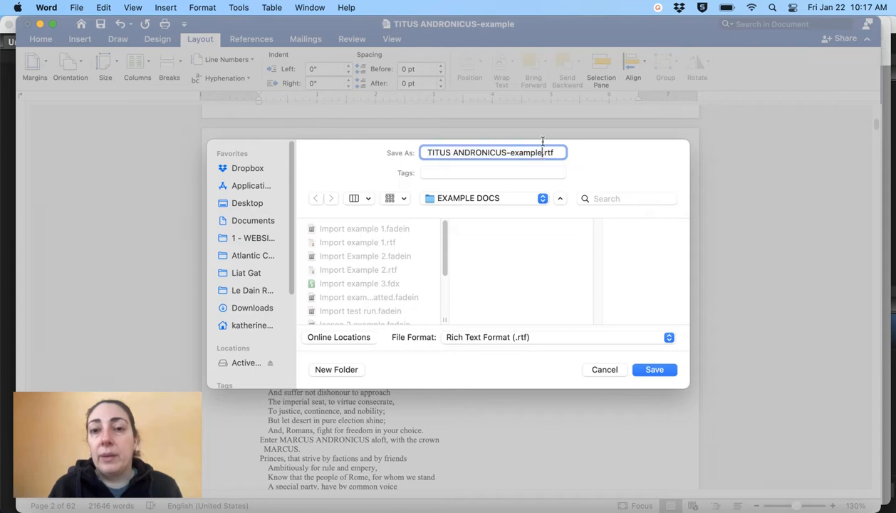
text(1)
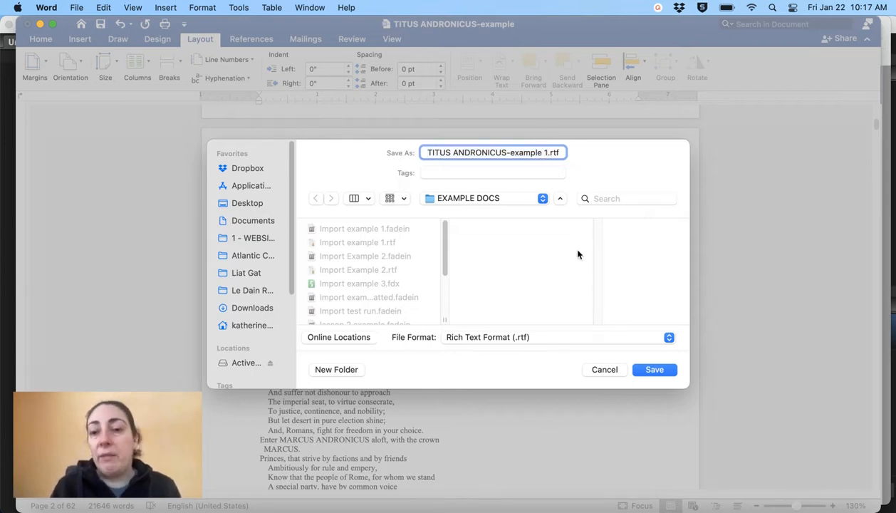
click(652, 369)
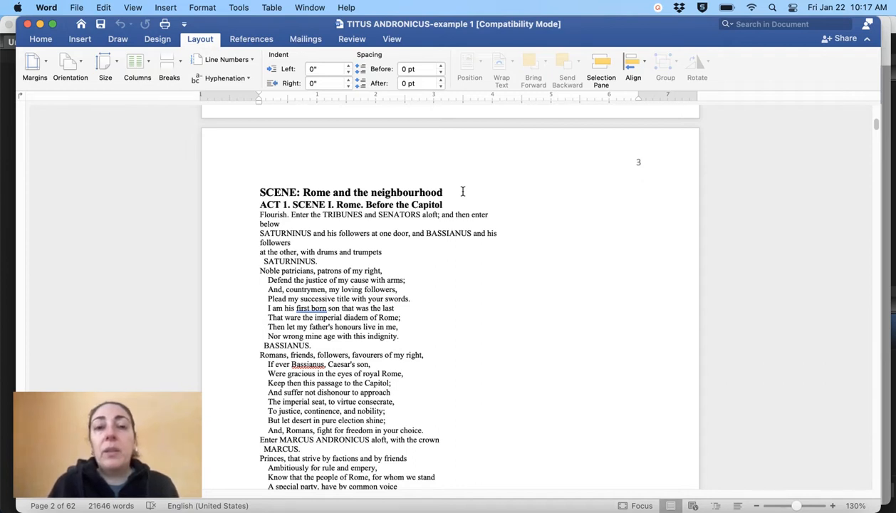
Step: Switch to Fade In and import the Rich Text Format file "TITUS ANDRONICUS-example 1.rtf" from the EXAMPLE DOCS folder
scroll(456, 226, up, 4)
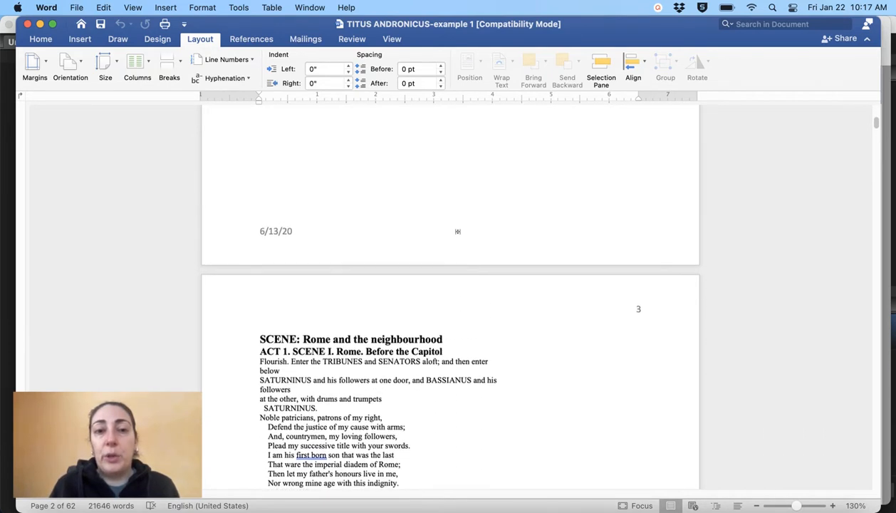
scroll(458, 231, up, 20)
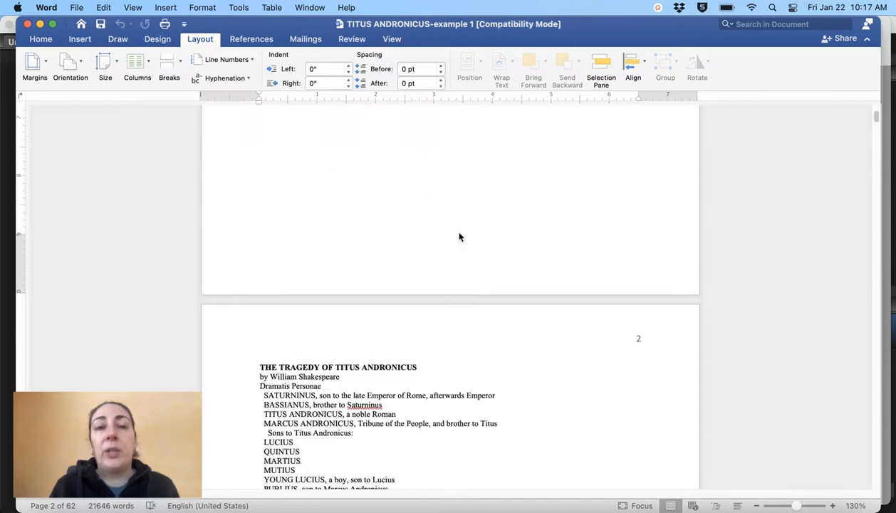
scroll(460, 237, up, 10)
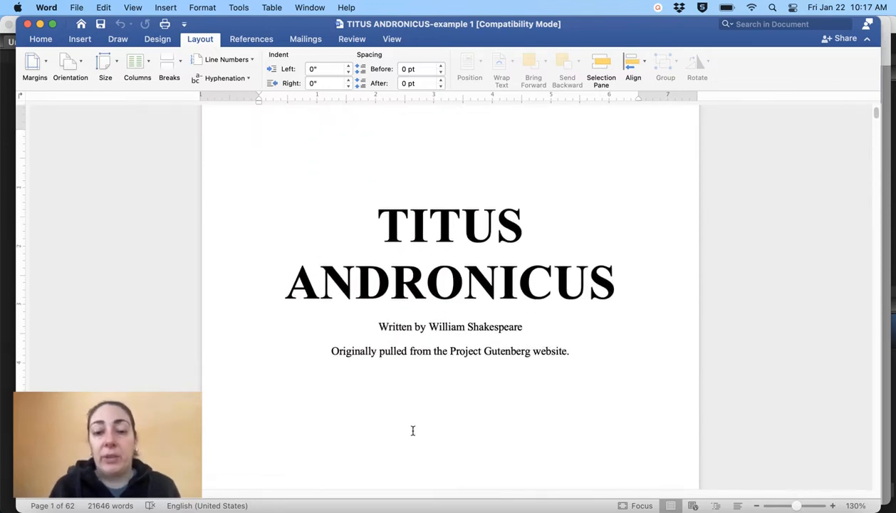
click(413, 511)
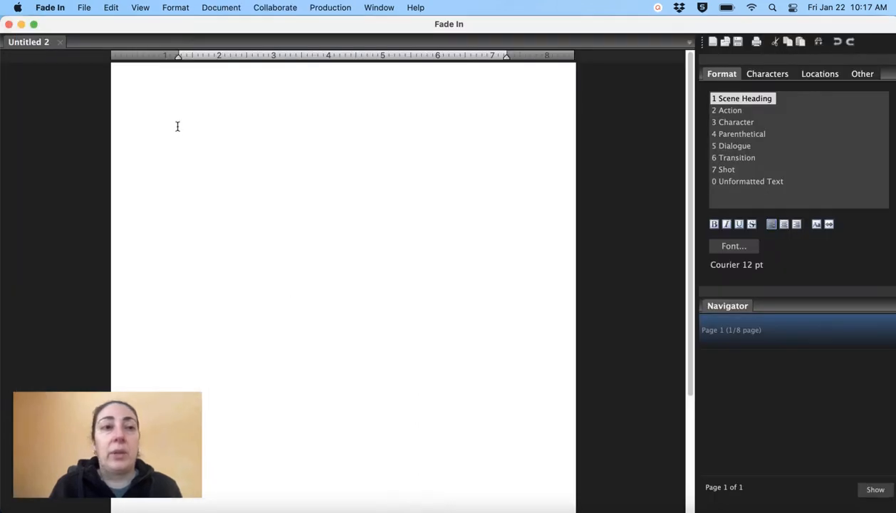
click(84, 8)
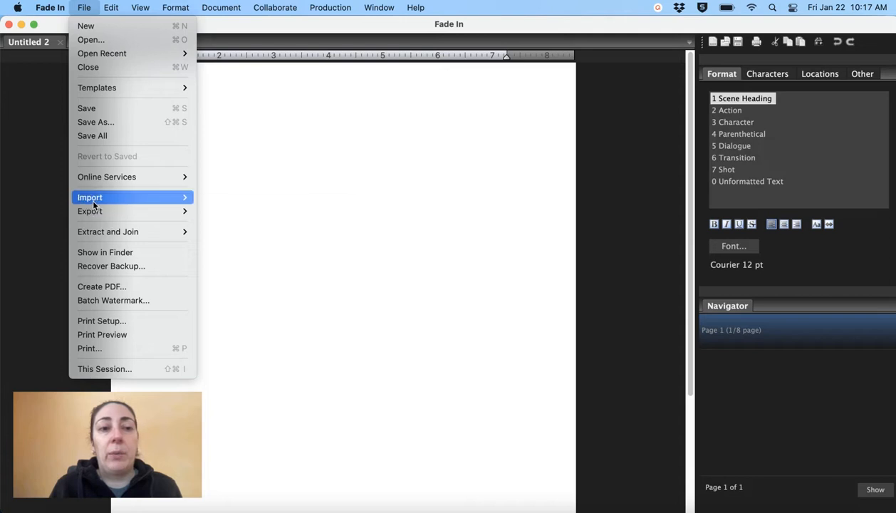
mouse_move(106, 198)
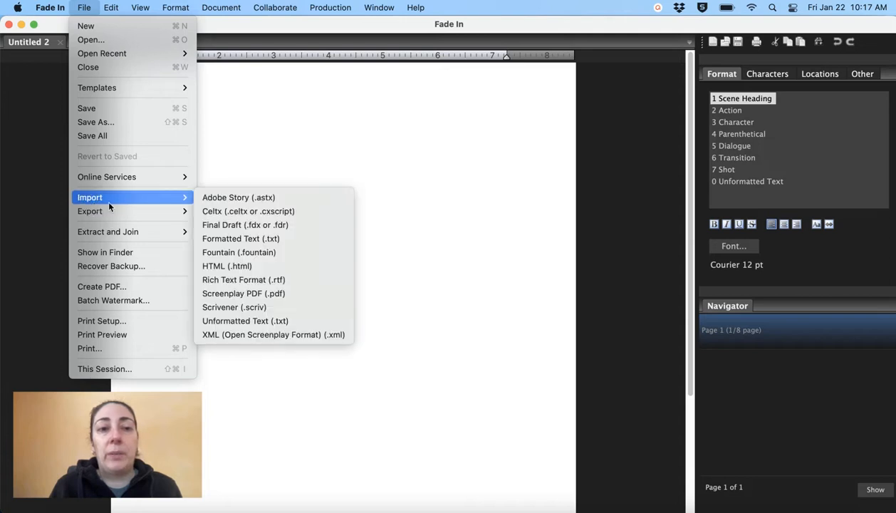
click(235, 280)
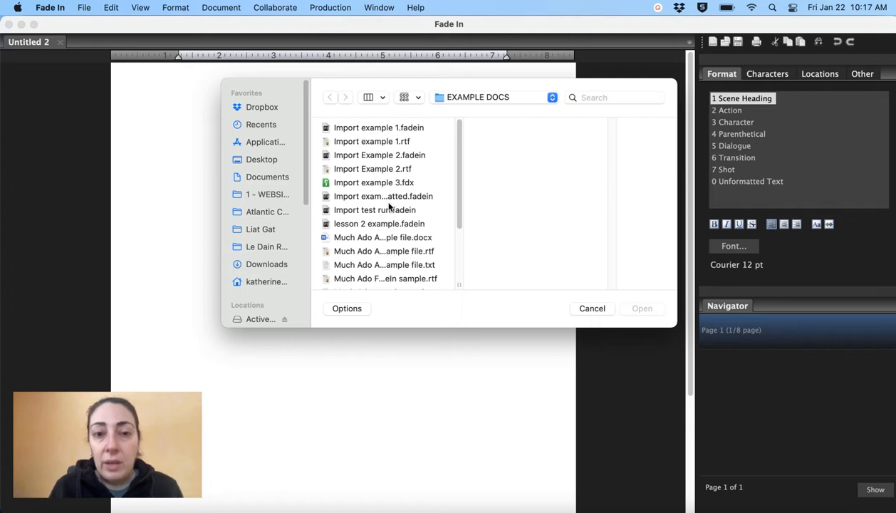
scroll(389, 207, down, 8)
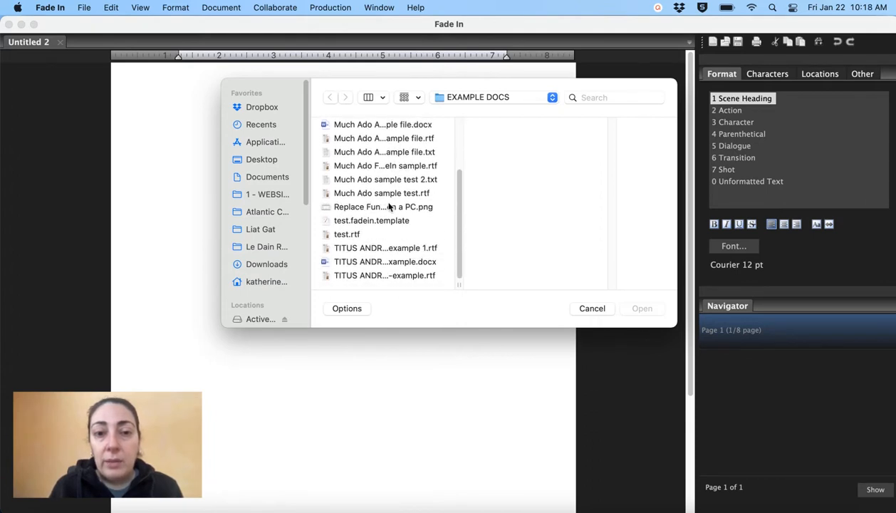
click(378, 249)
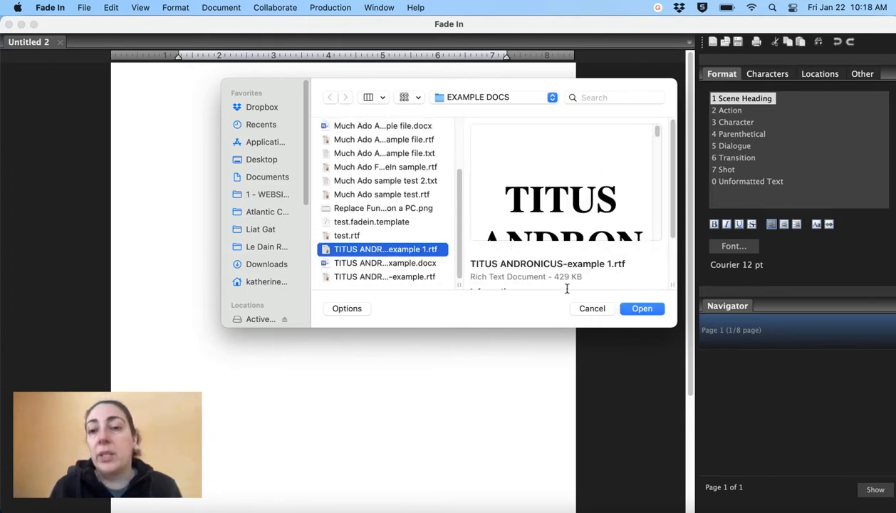
click(641, 308)
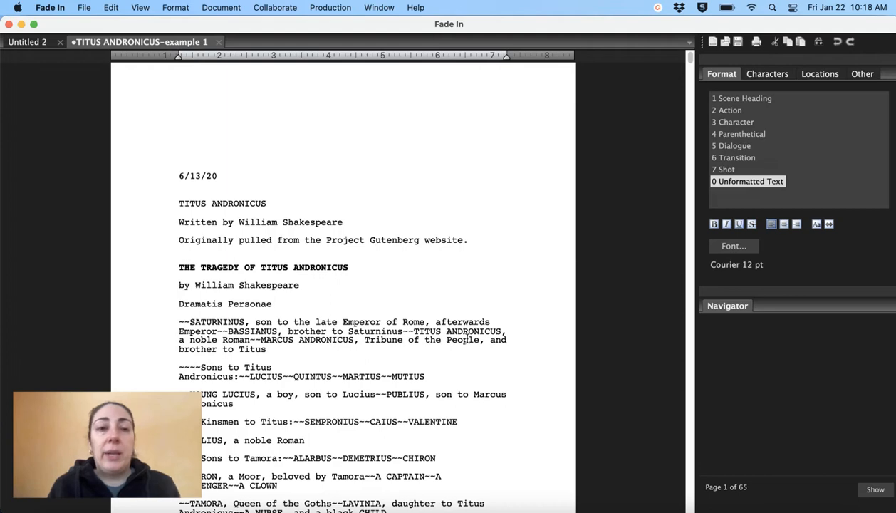
Step: Compare the imported cast list with the original in Word, and check the opening scene text back in Fade In
scroll(398, 359, down, 5)
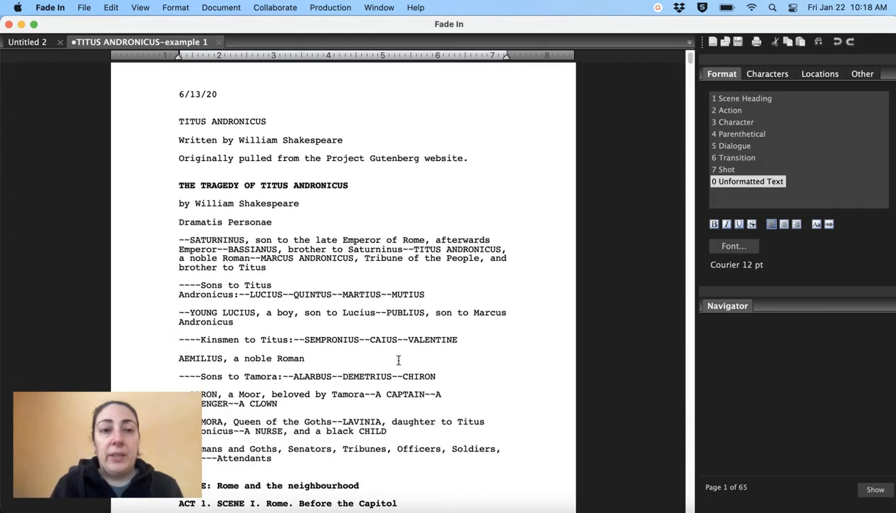
scroll(398, 360, down, 1)
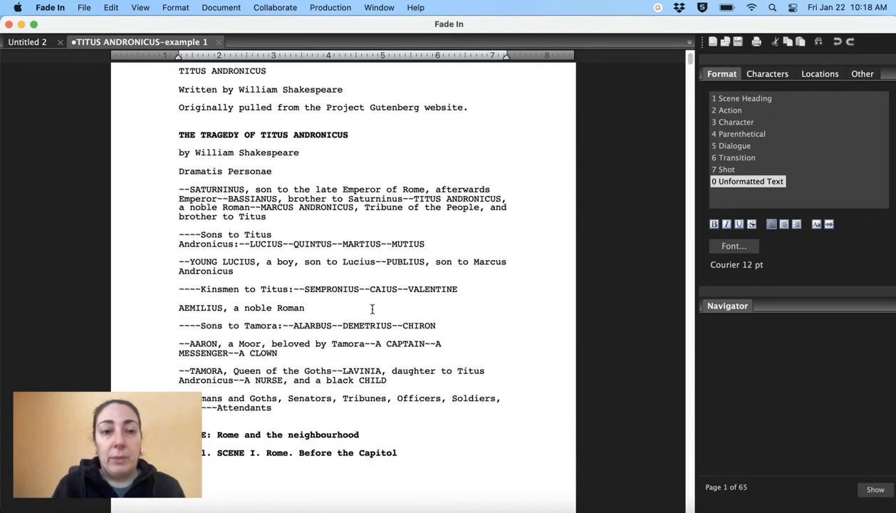
scroll(364, 304, down, 1)
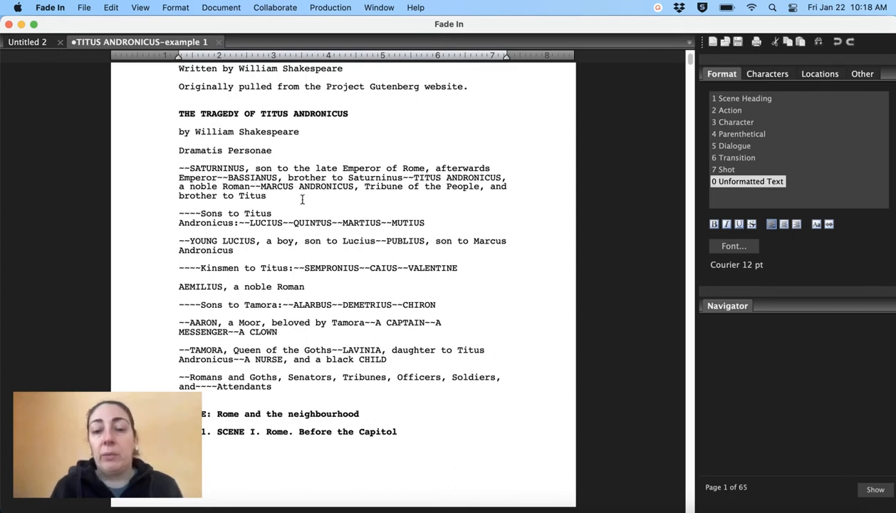
click(487, 507)
scroll(458, 411, down, 10)
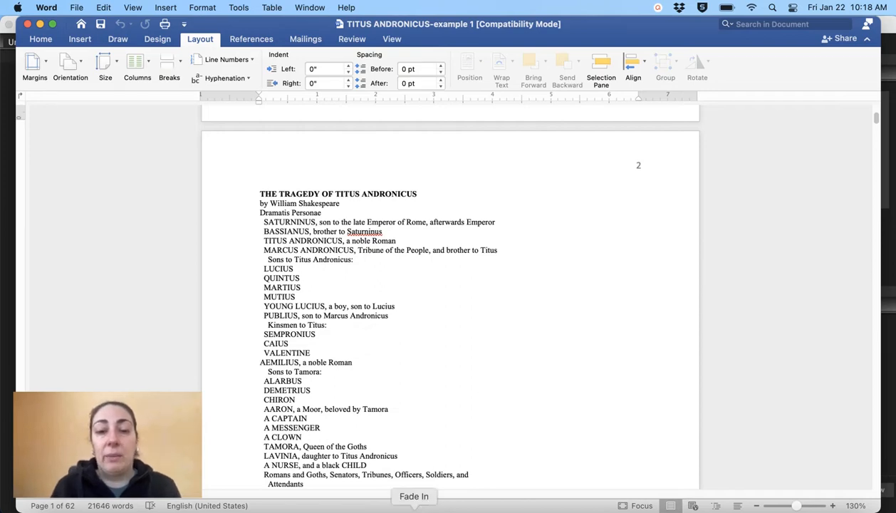
click(414, 507)
scroll(421, 433, down, 5)
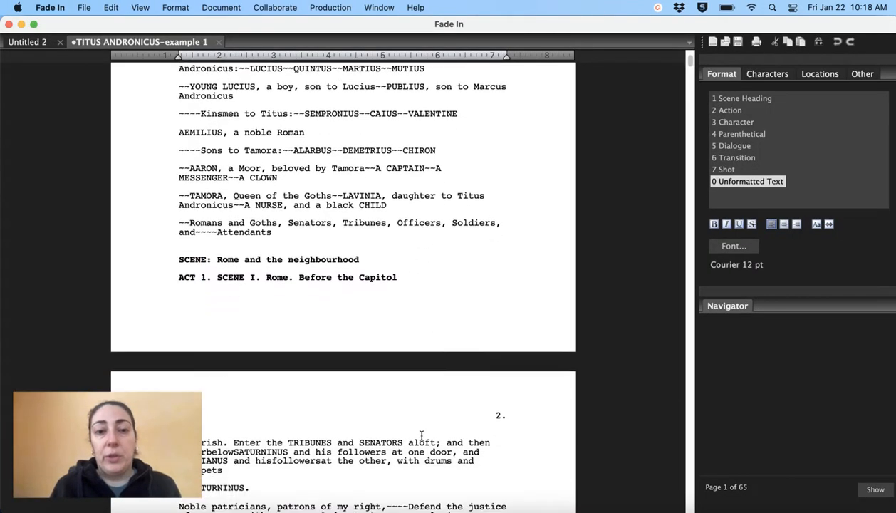
scroll(421, 435, down, 7)
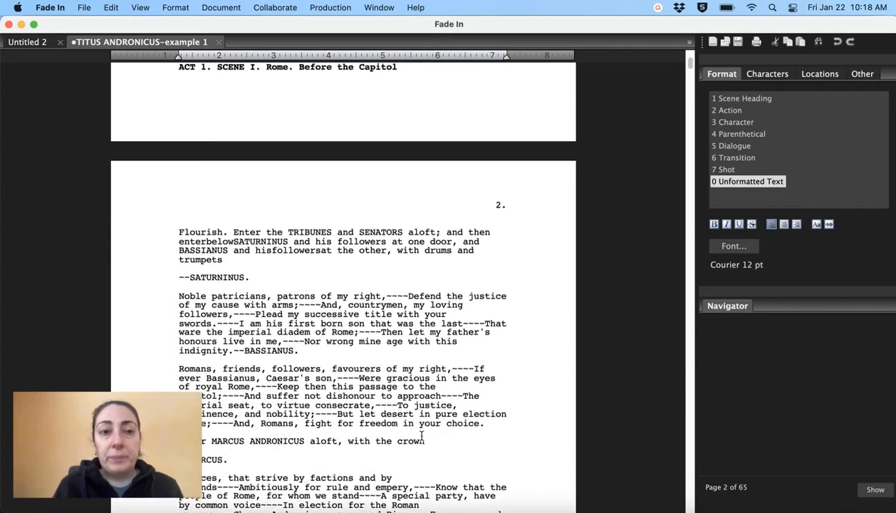
scroll(421, 435, up, 12)
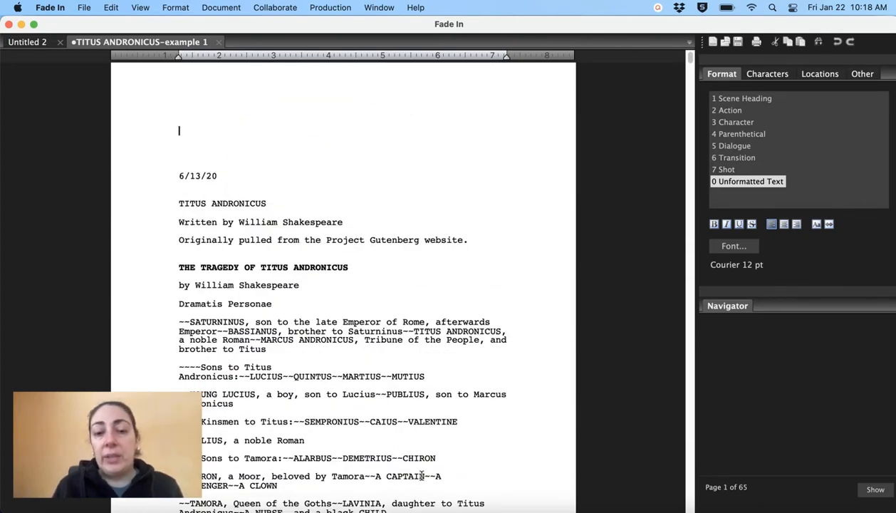
Step: Review the title page, cast list and date footer in Word, and examine the speech formatting on pages 2 and 3 in Fade In
click(490, 505)
scroll(436, 419, up, 10)
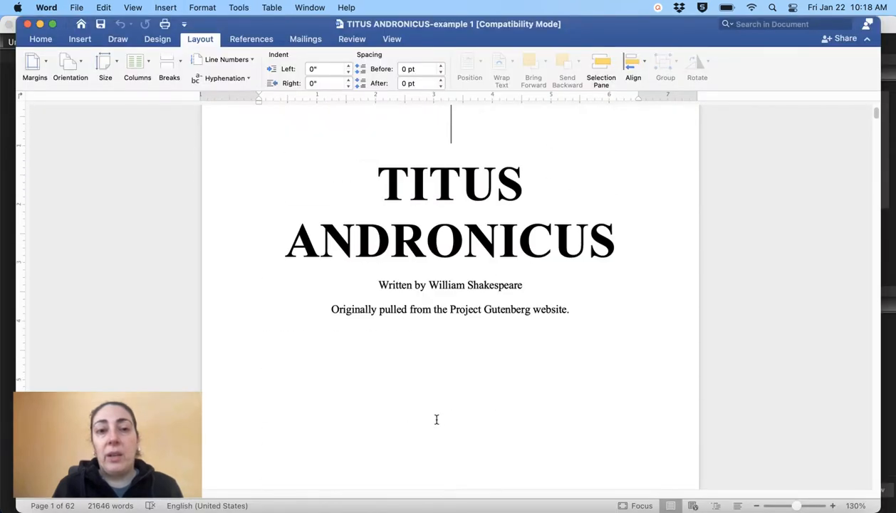
scroll(437, 419, down, 12)
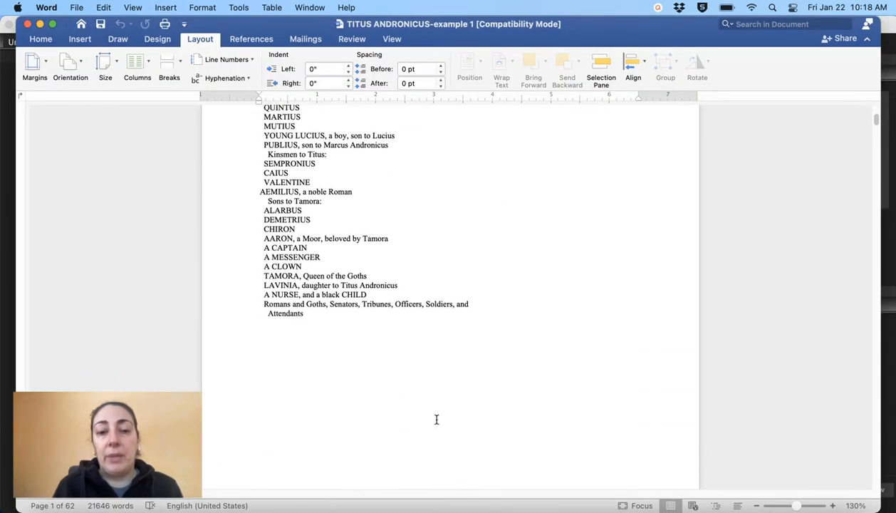
scroll(437, 420, down, 5)
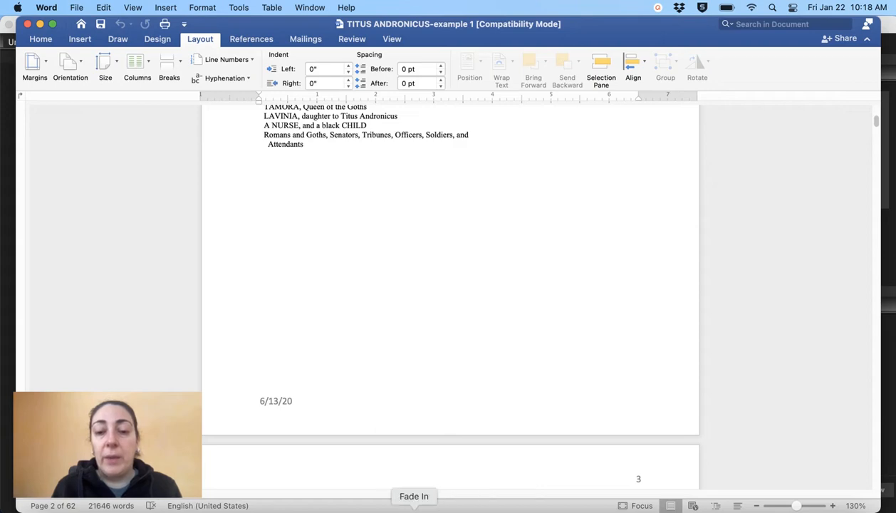
click(414, 507)
scroll(392, 409, down, 5)
scroll(396, 413, down, 7)
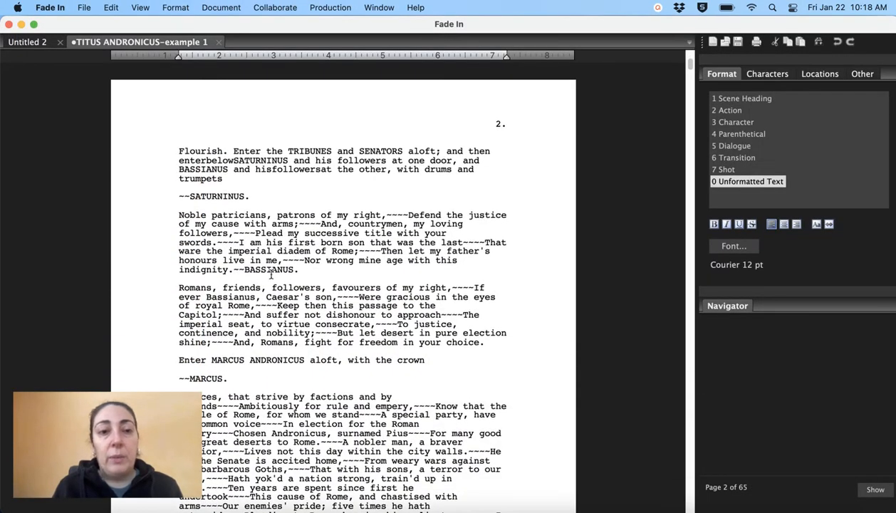
scroll(240, 409, down, 3)
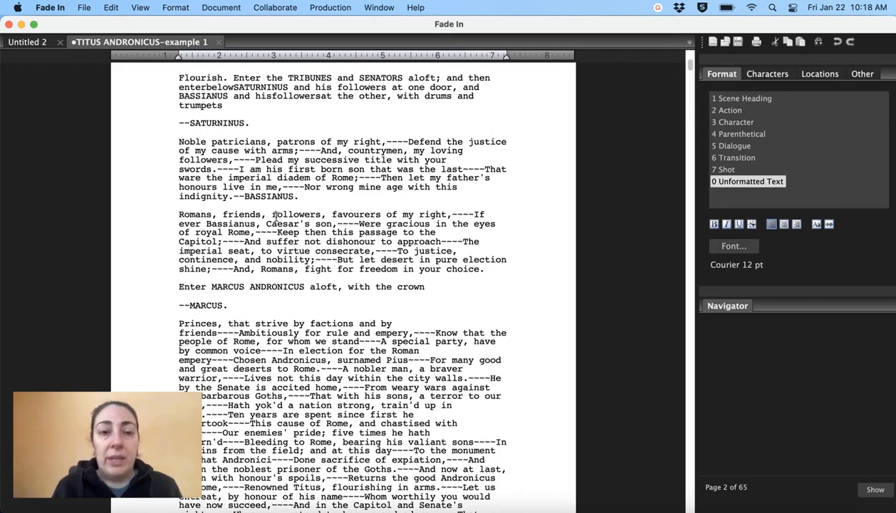
scroll(280, 343, down, 1)
scroll(279, 347, down, 10)
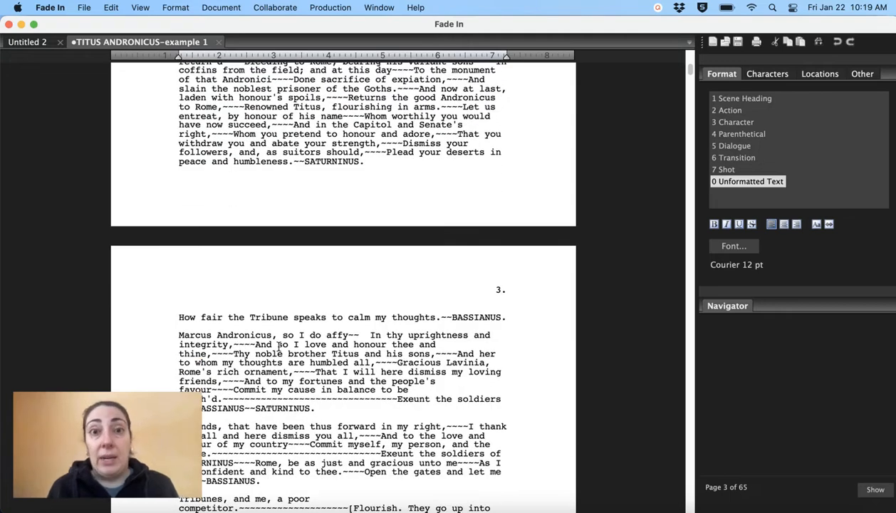
scroll(280, 347, down, 7)
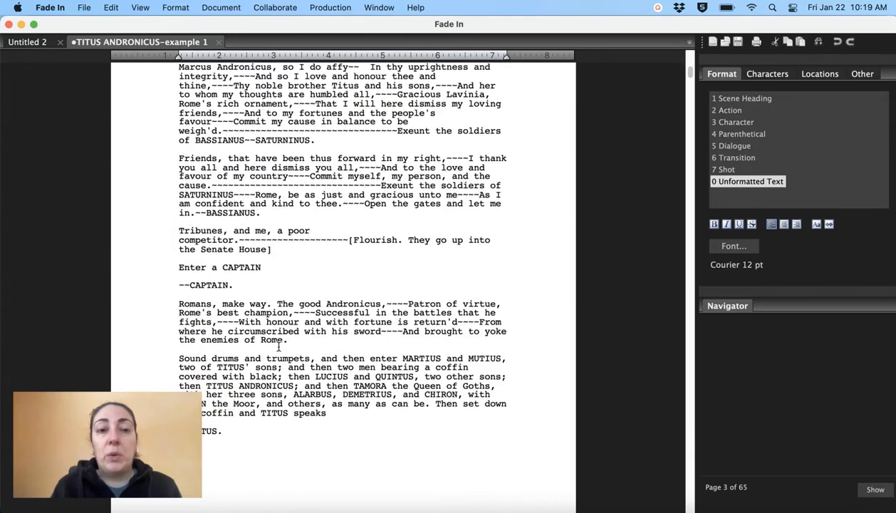
Step: Close the imported "TITUS ANDRONICUS-example 1" document in Fade In without saving it
scroll(279, 347, down, 9)
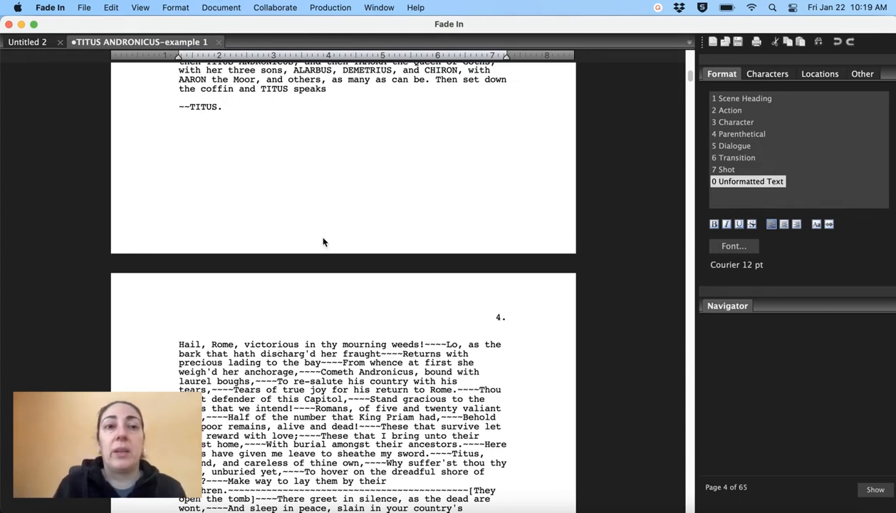
click(220, 43)
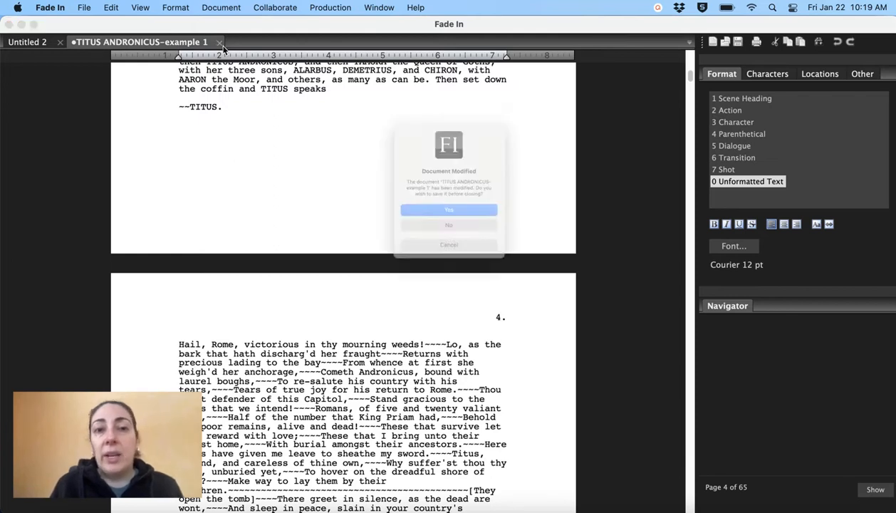
click(403, 243)
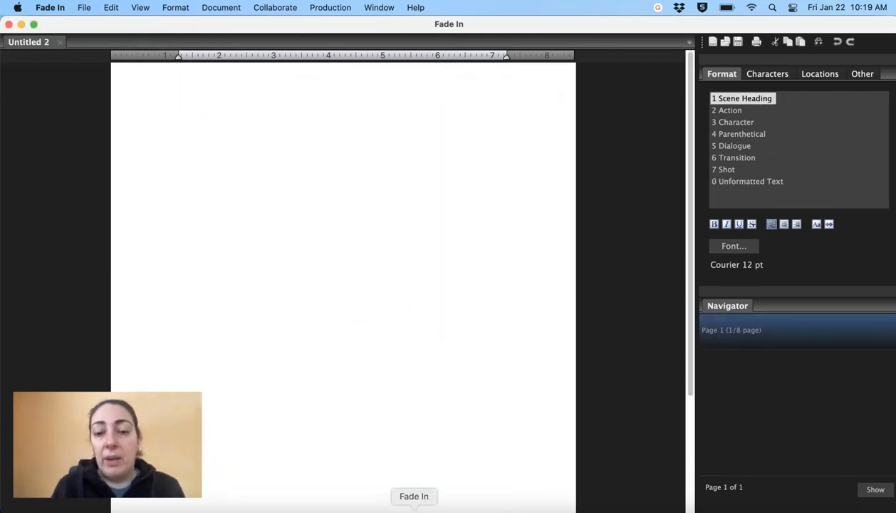
Step: Switch to Word and review the title page and the Dramatis Personae page of the original document
click(479, 507)
scroll(464, 406, up, 10)
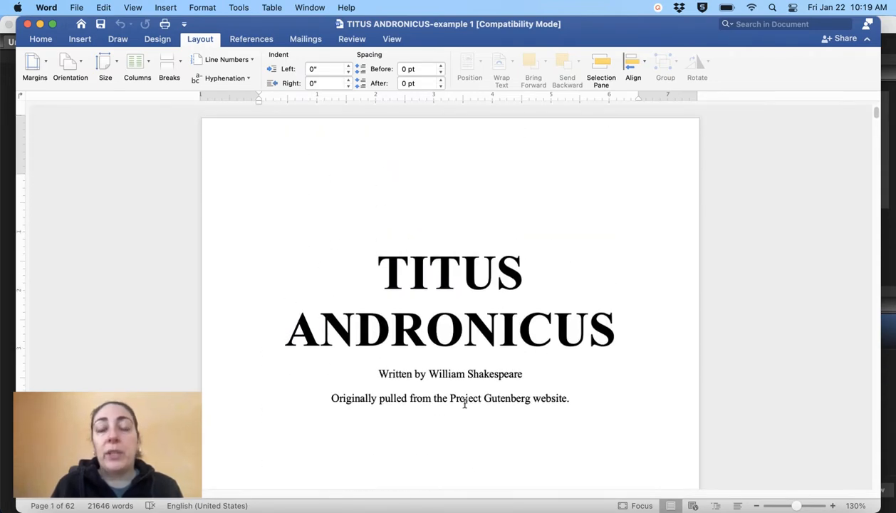
scroll(465, 404, down, 3)
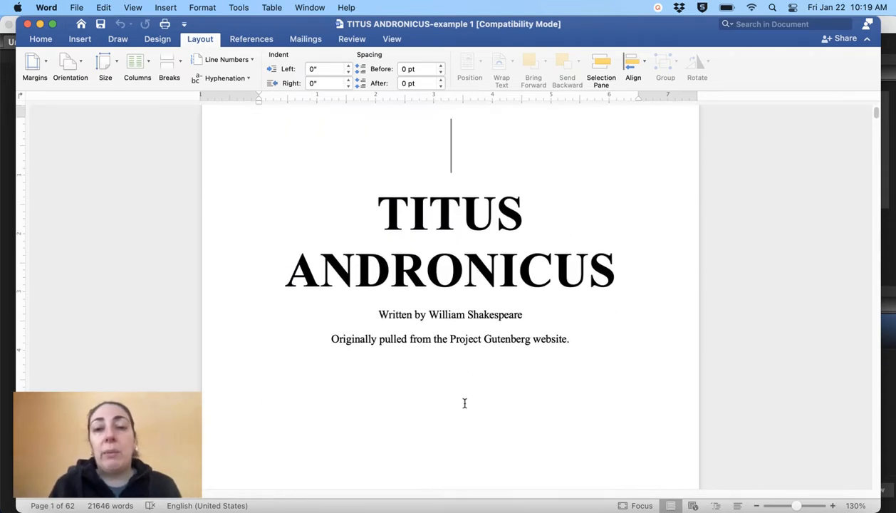
scroll(574, 352, down, 10)
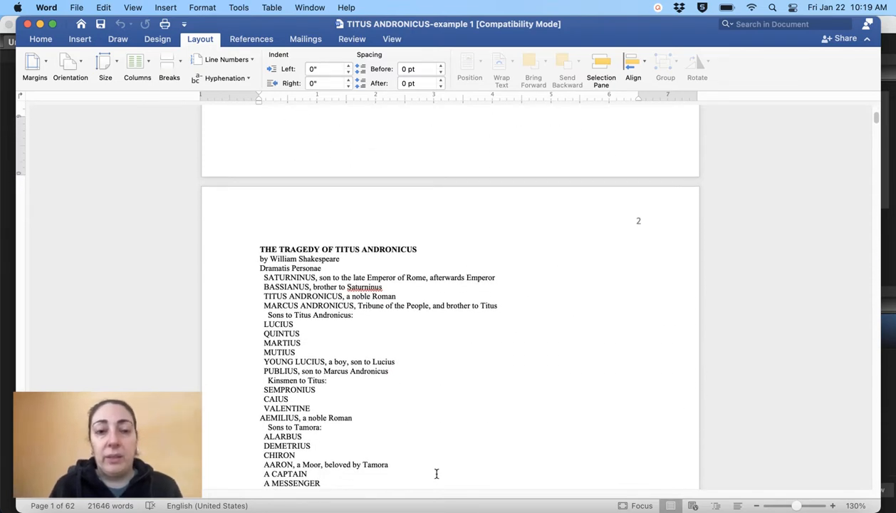
scroll(437, 474, down, 7)
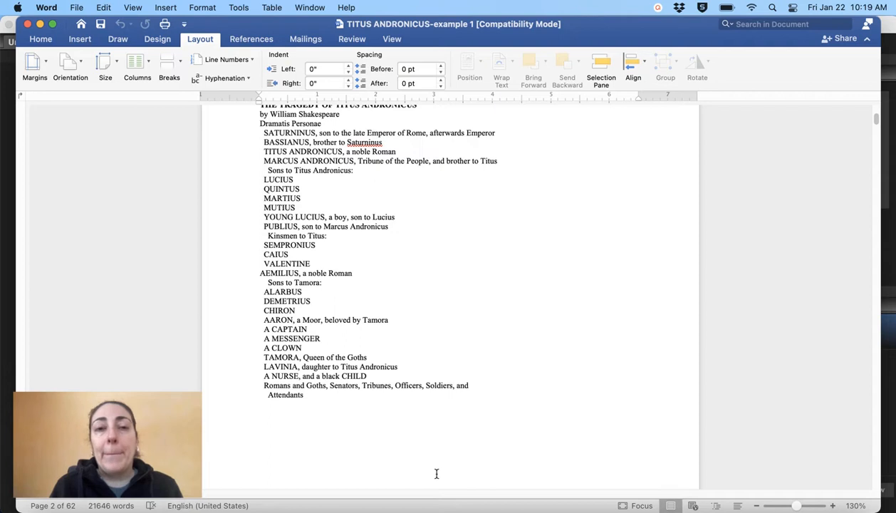
Step: Switch to Fade In, show the title page of Untitled 2 and look over its placeholder fields
click(414, 508)
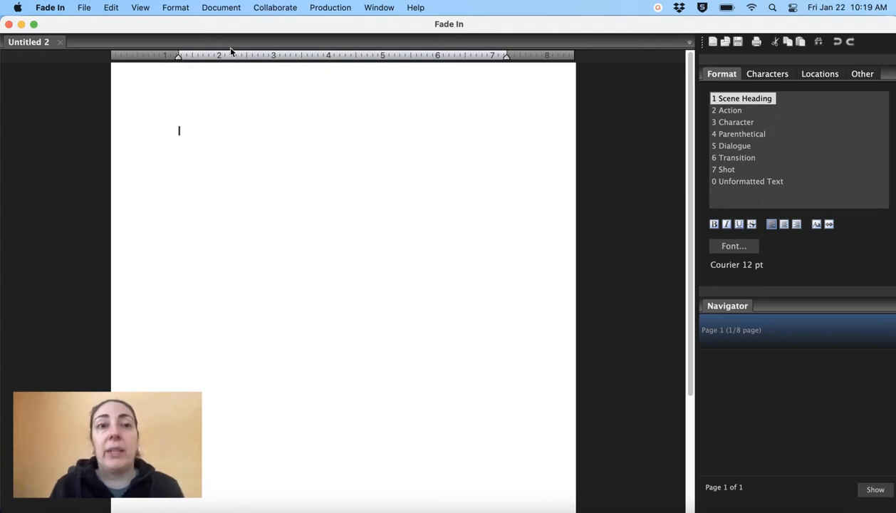
click(221, 8)
mouse_move(223, 29)
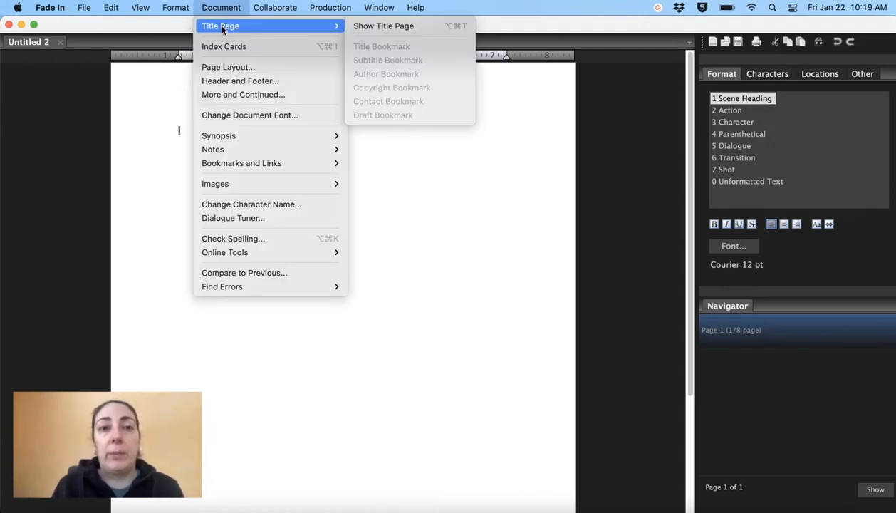
click(366, 27)
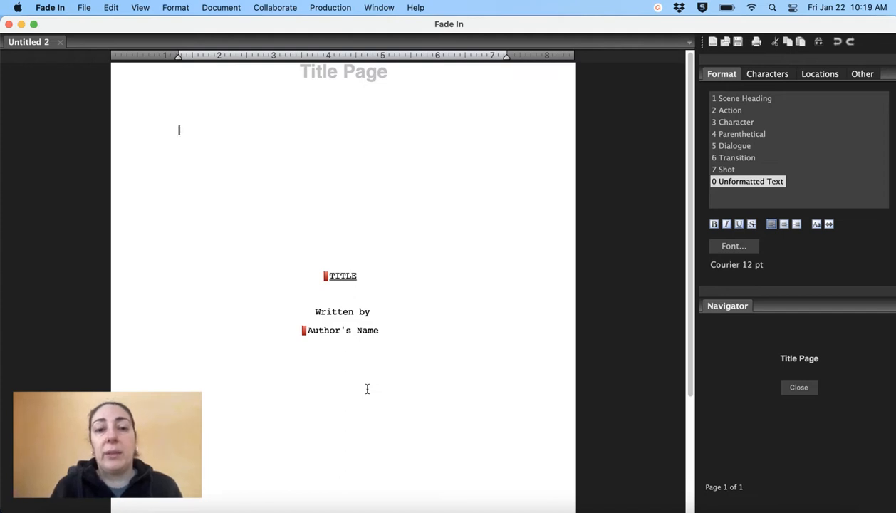
scroll(367, 388, down, 5)
scroll(367, 388, up, 5)
scroll(367, 392, down, 5)
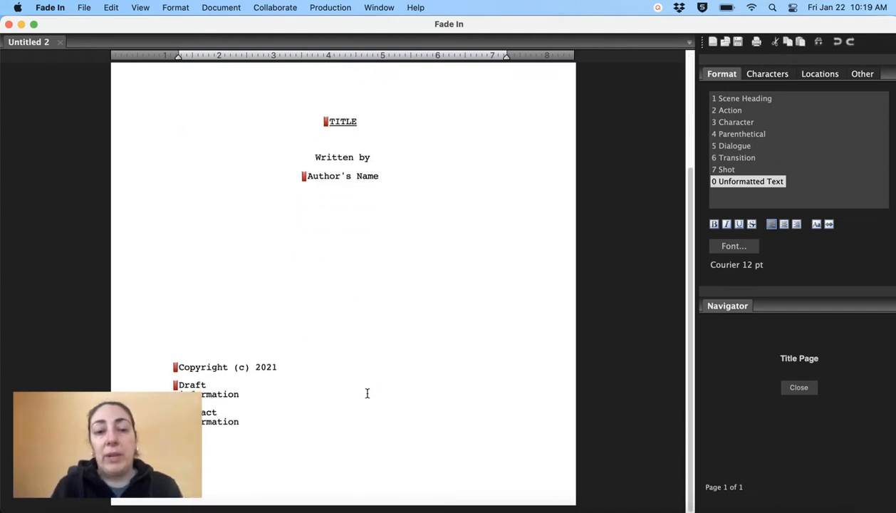
Step: Insert a page break after the contact information on the title page, review both pages and close the title page view
click(359, 419)
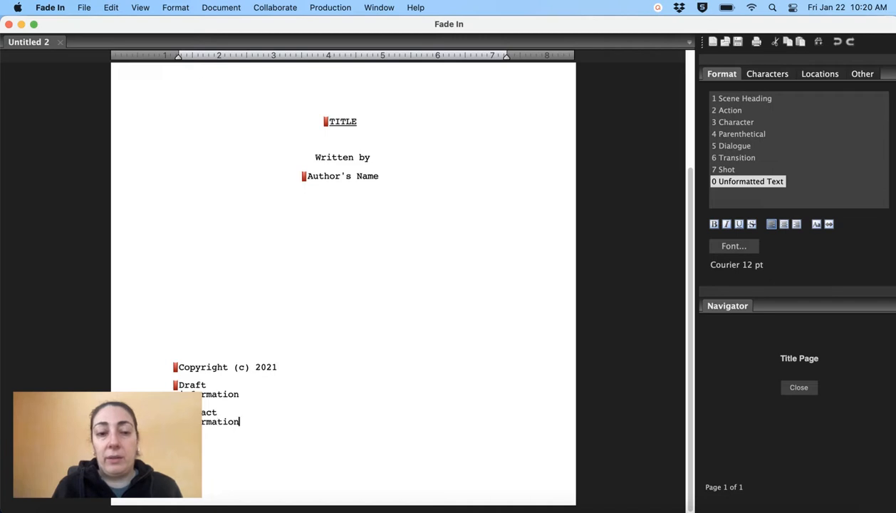
key(super+Return)
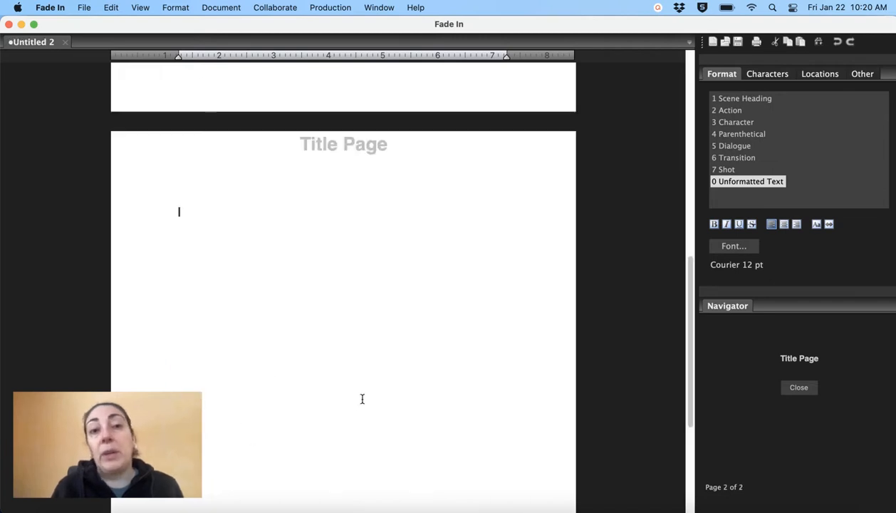
scroll(370, 246, up, 3)
scroll(370, 244, down, 2)
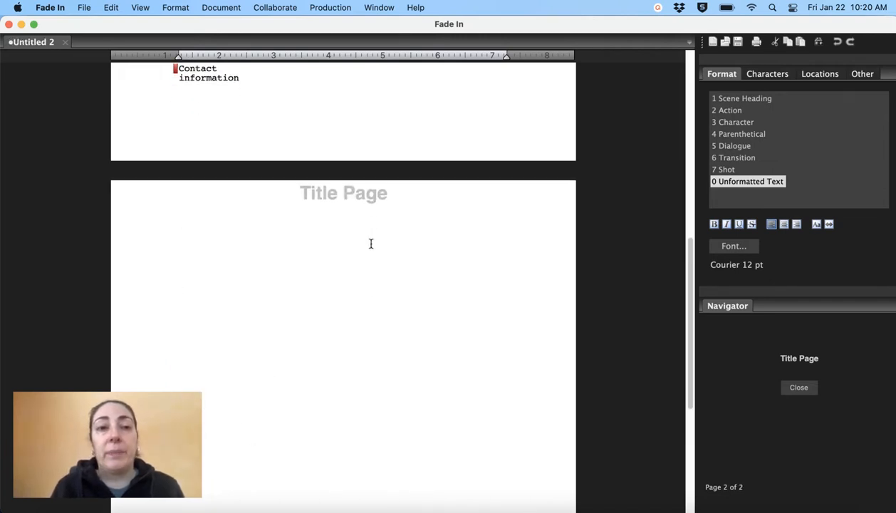
scroll(370, 243, down, 2)
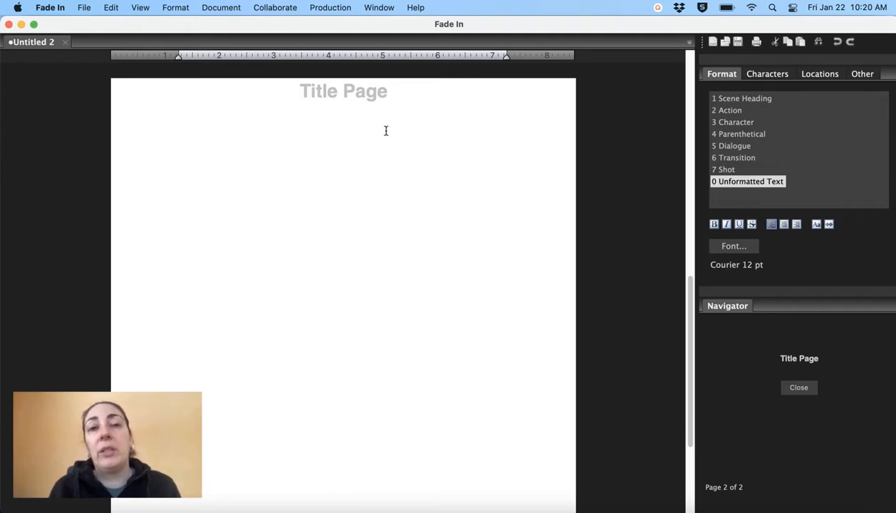
scroll(367, 170, up, 6)
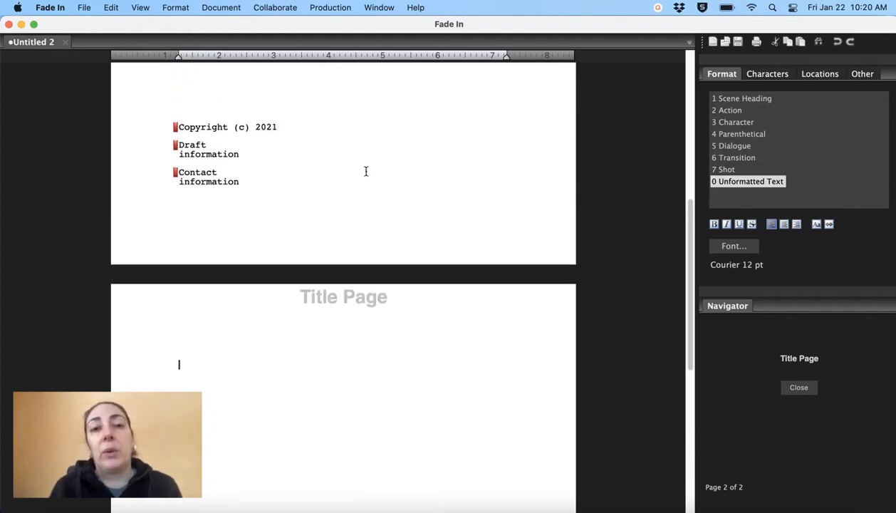
scroll(366, 171, up, 3)
scroll(366, 170, down, 4)
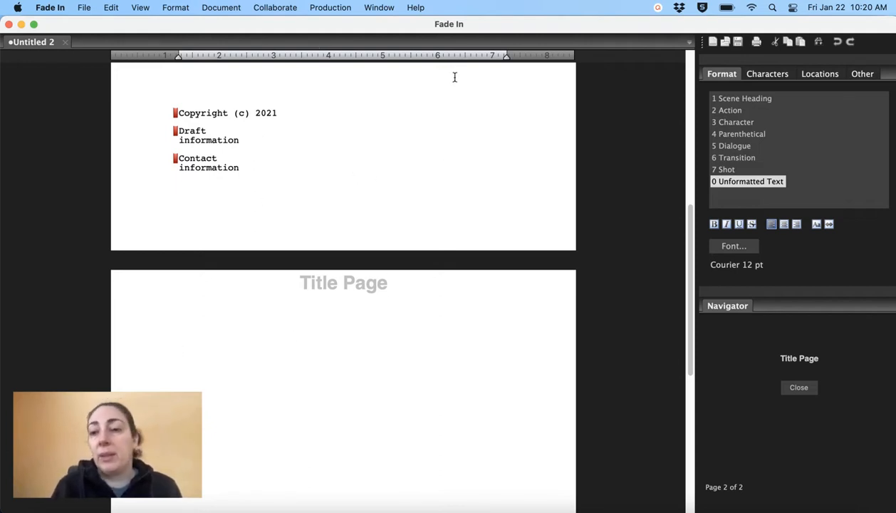
scroll(437, 220, up, 10)
scroll(437, 220, down, 9)
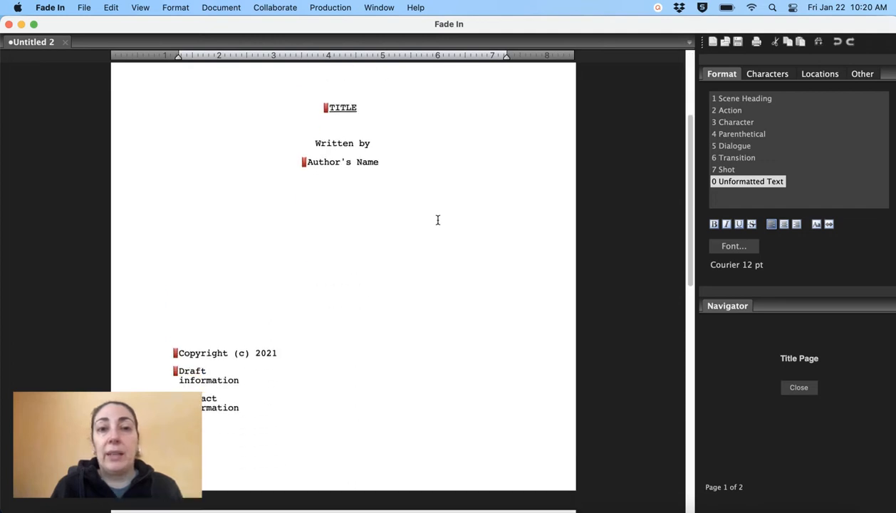
click(799, 390)
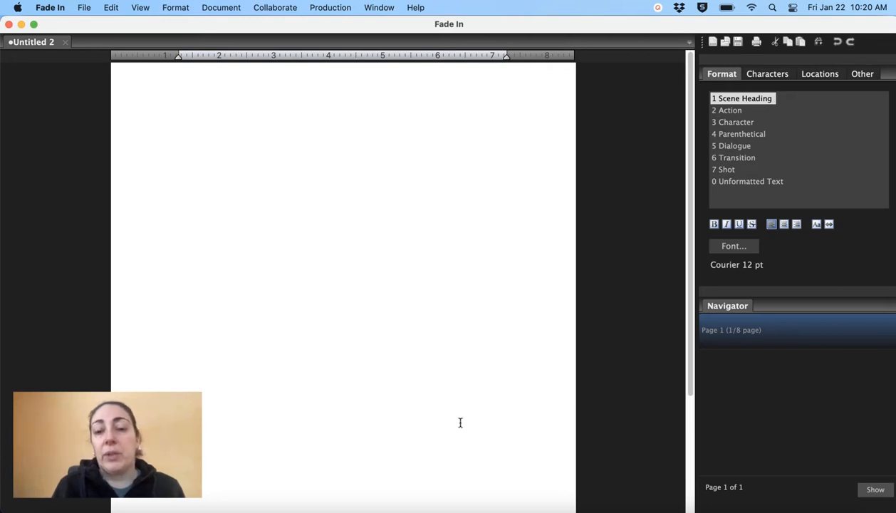
Step: Switch to Word and delete the title page and the full cast list so the document starts at "SCENE: Rome and the neighbourhood"
click(484, 505)
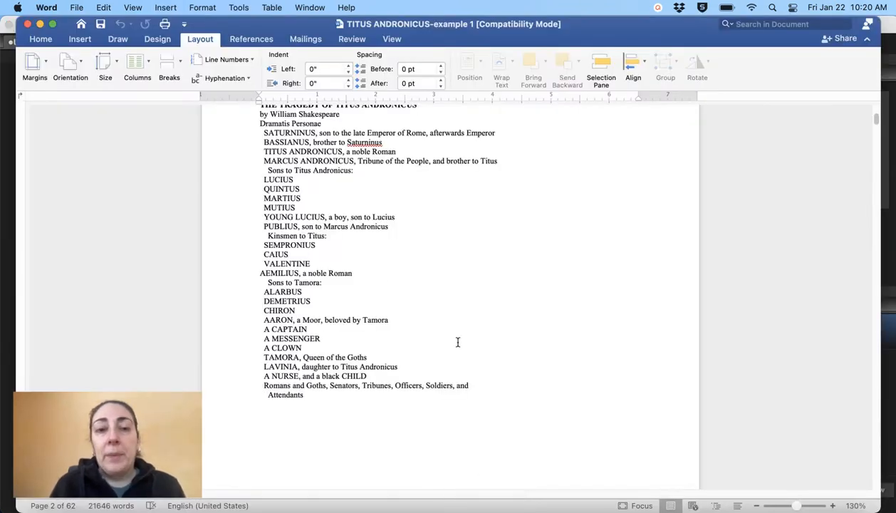
scroll(458, 342, up, 5)
scroll(458, 342, up, 8)
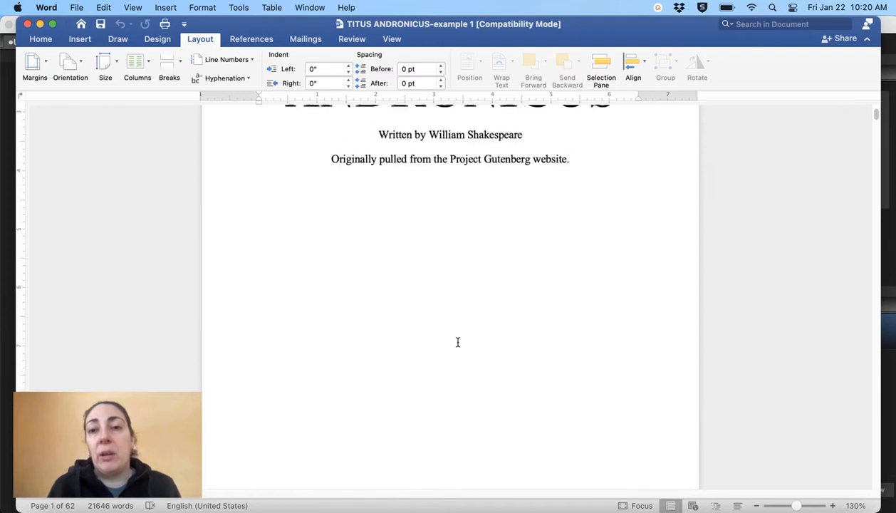
scroll(458, 342, down, 3)
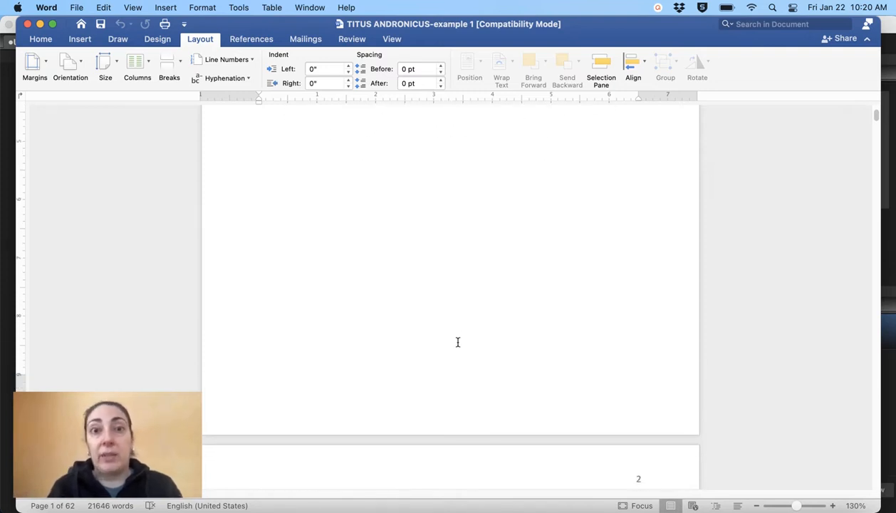
scroll(458, 341, down, 10)
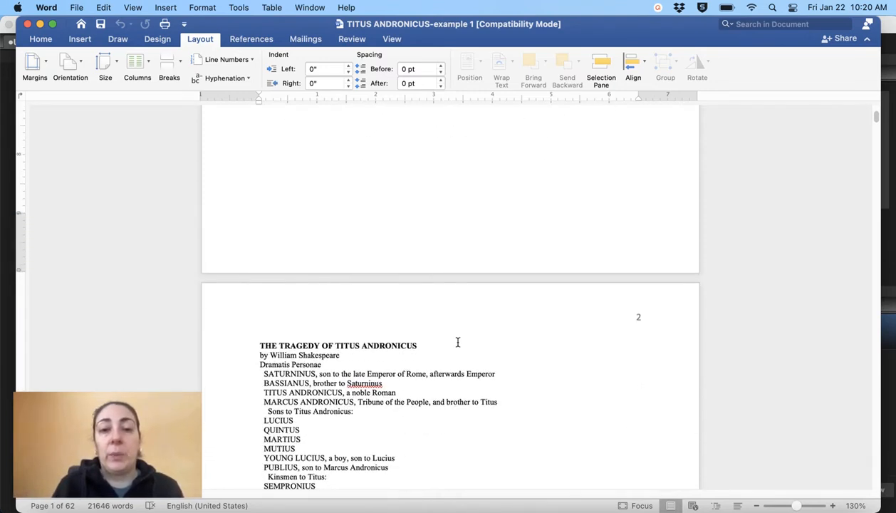
scroll(457, 337, down, 3)
click(378, 410)
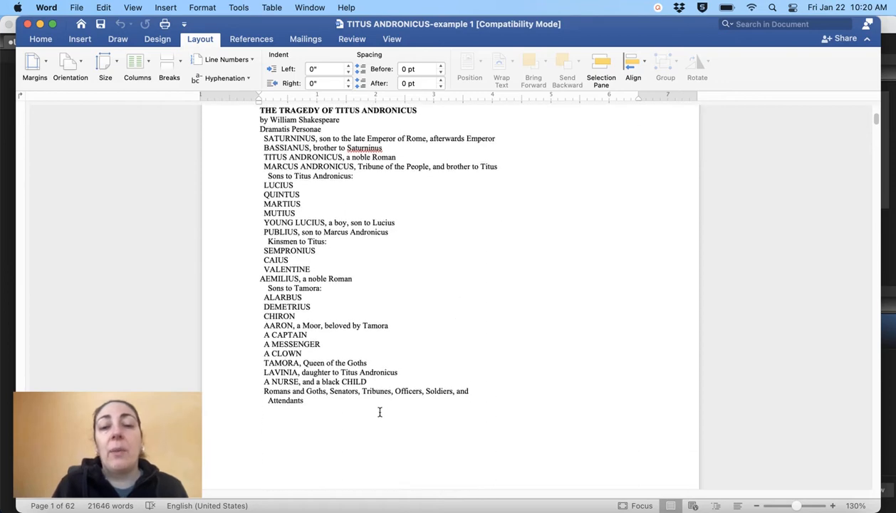
drag(369, 421, 308, 6)
key(BackSpace)
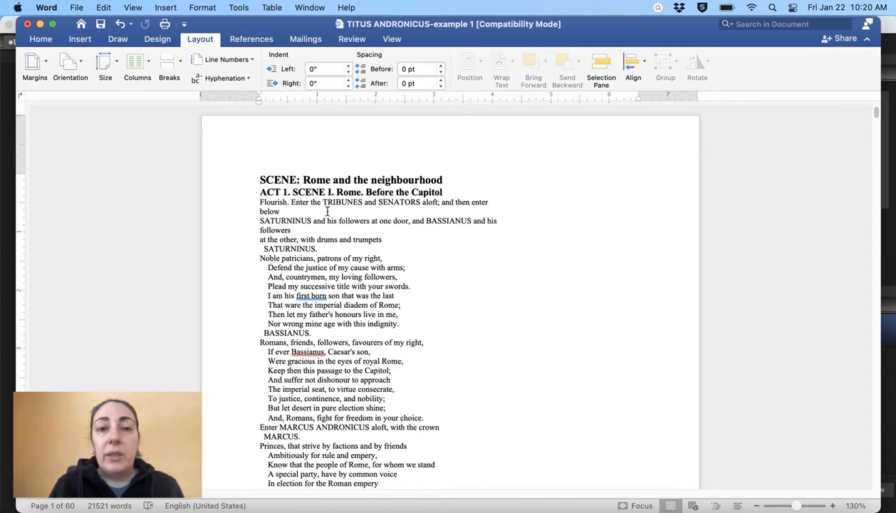
Step: Delete the date 6/13/20 from the footer on page 2
scroll(340, 218, down, 2)
scroll(340, 218, up, 2)
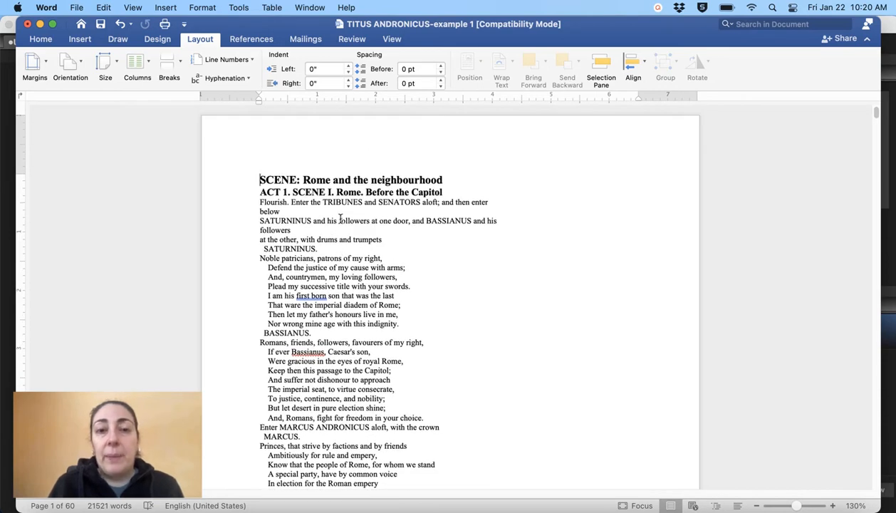
scroll(401, 240, down, 5)
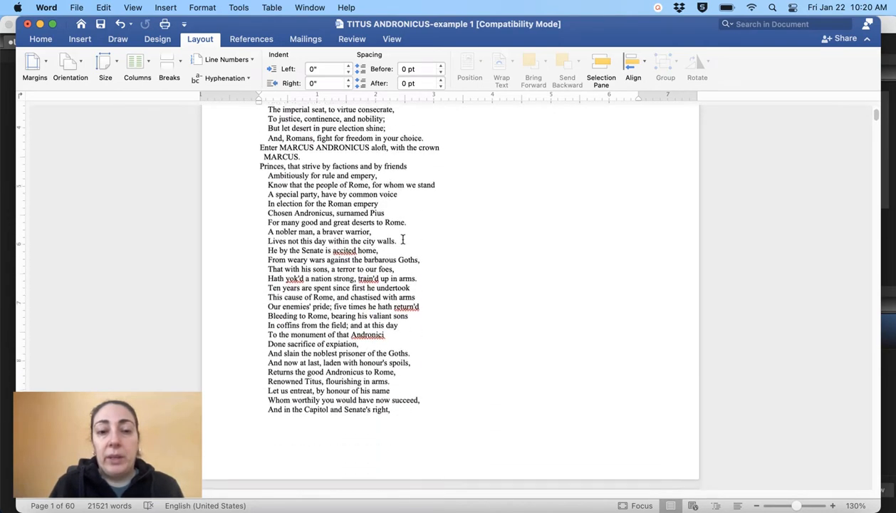
scroll(402, 240, down, 10)
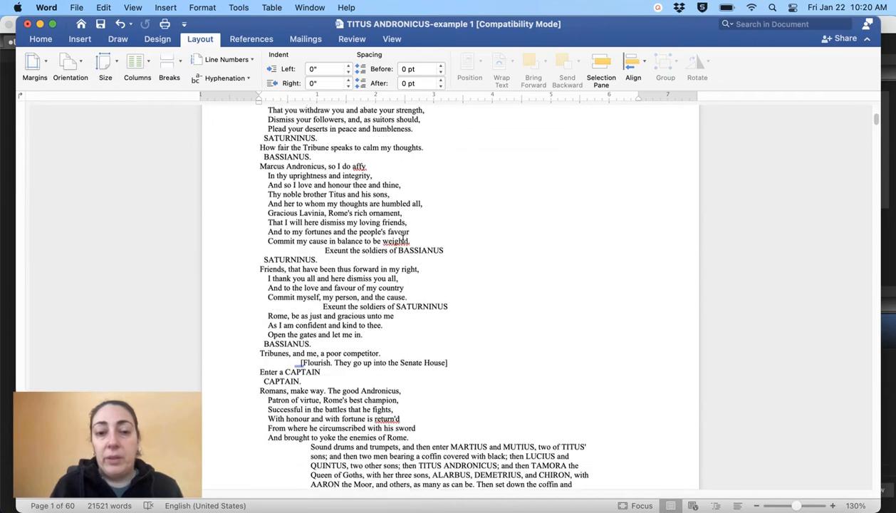
scroll(402, 240, down, 5)
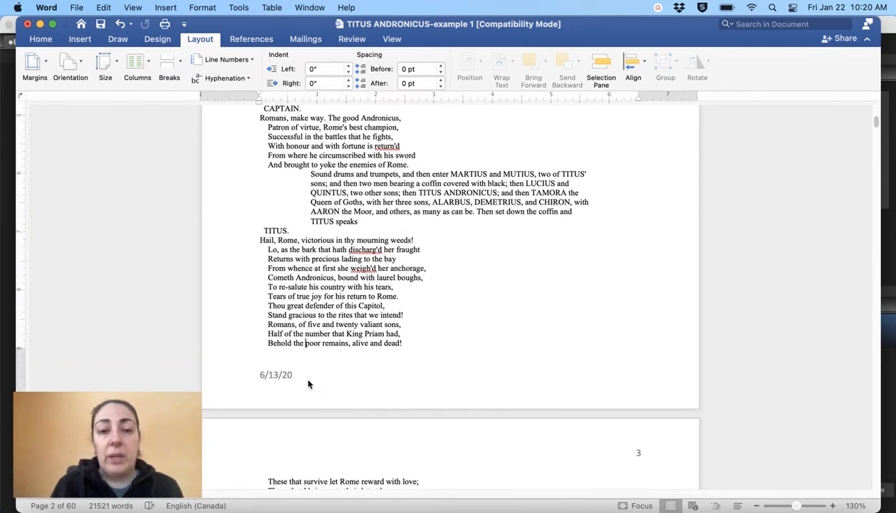
double_click(308, 385)
click(308, 382)
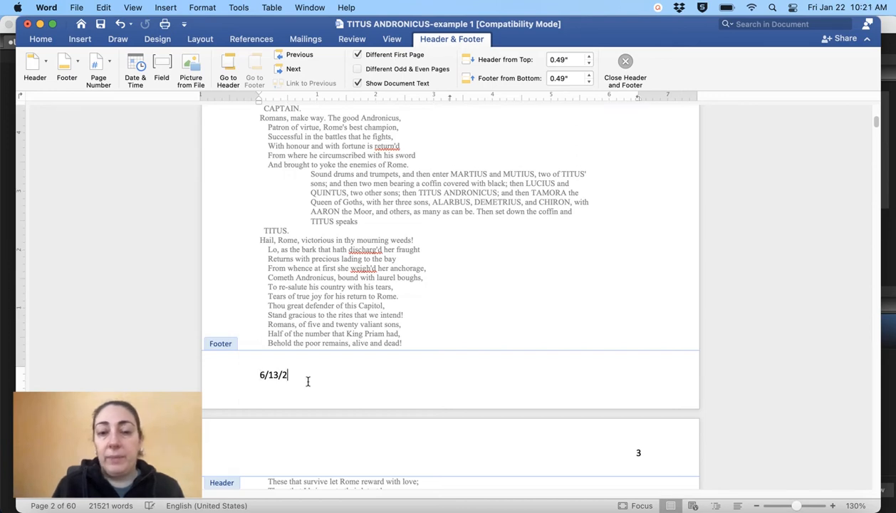
key(BackSpace)
key(BackSpace)
key(BackSpace)
key(BackSpace)
key(BackSpace)
key(BackSpace)
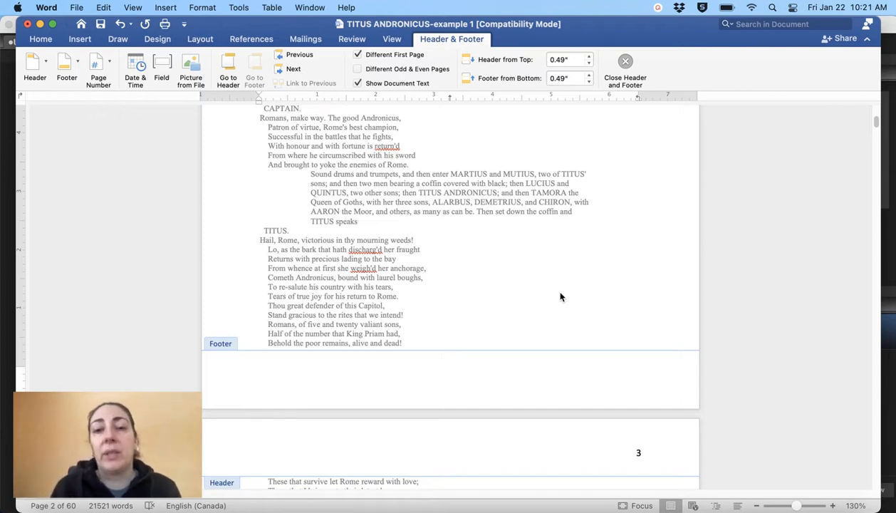
Step: Try to delete the page number from the header on page 3, cancelling the Frame dialog
click(639, 445)
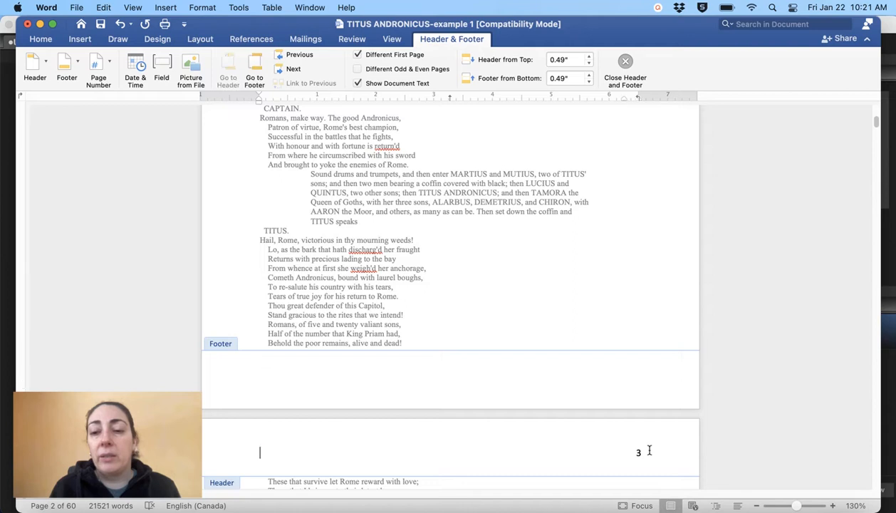
click(640, 453)
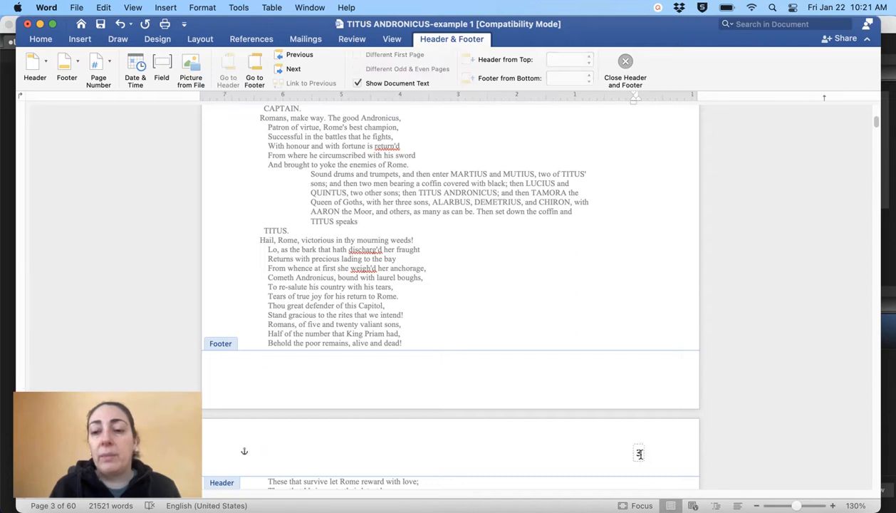
click(639, 454)
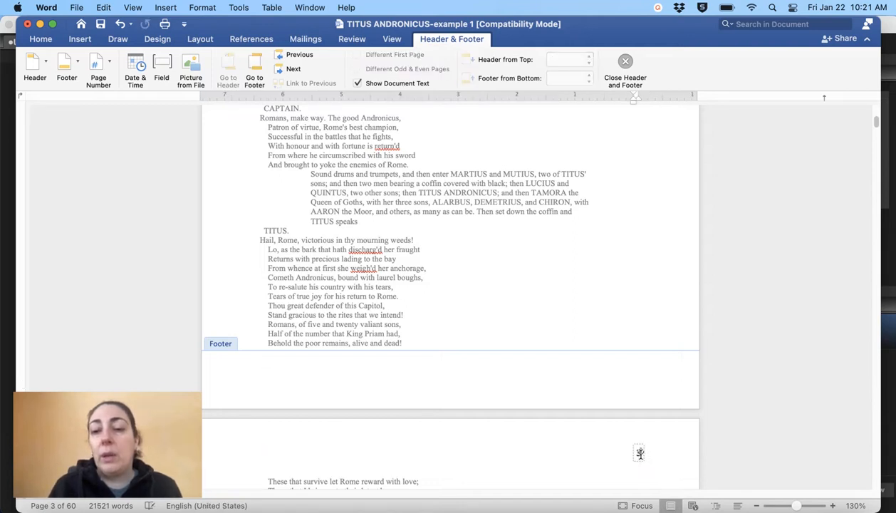
double_click(640, 454)
key(BackSpace)
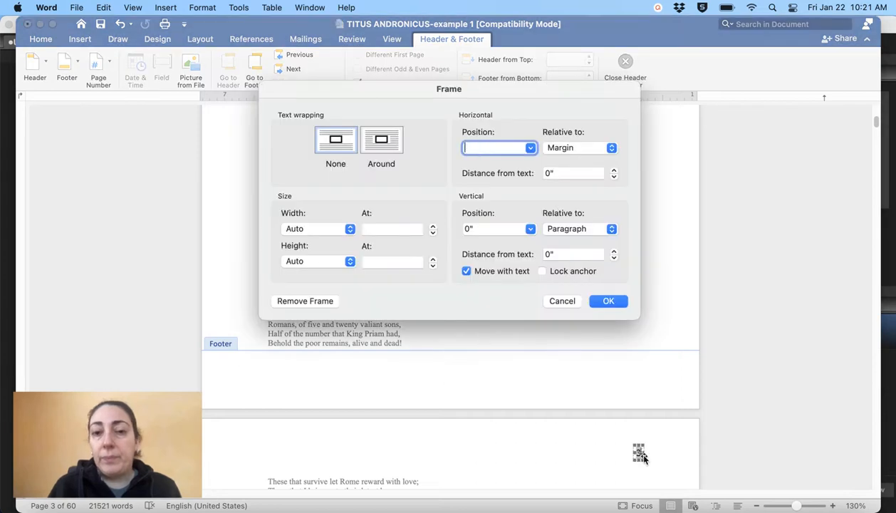
click(600, 305)
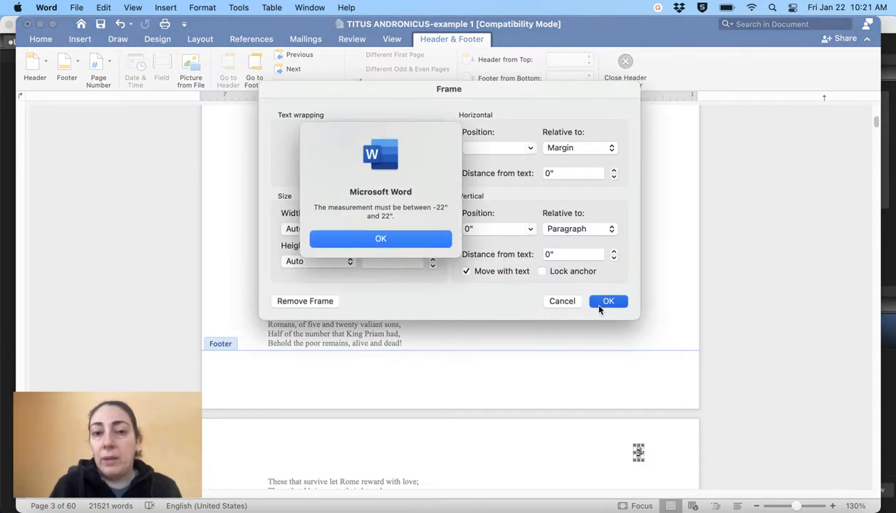
click(411, 240)
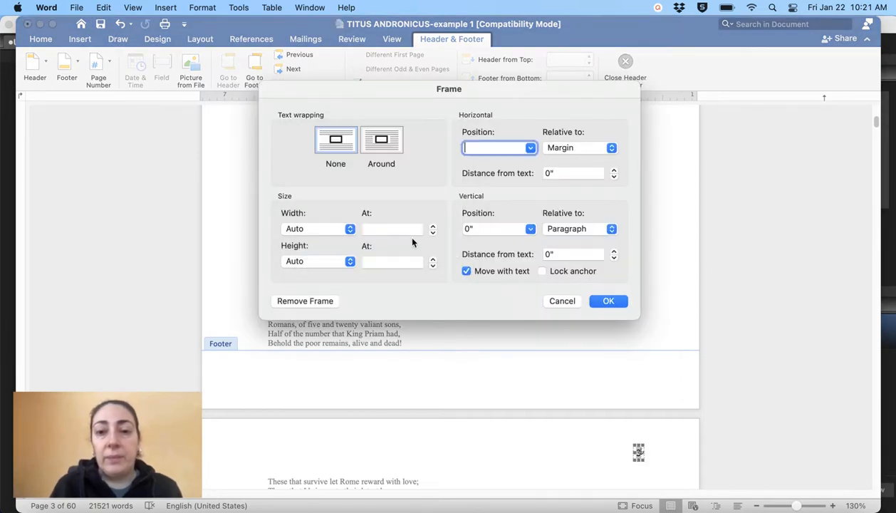
click(556, 301)
Step: Leave header editing at the start of the document and show the formatting marks in the body text
scroll(556, 311, up, 8)
scroll(563, 313, up, 3)
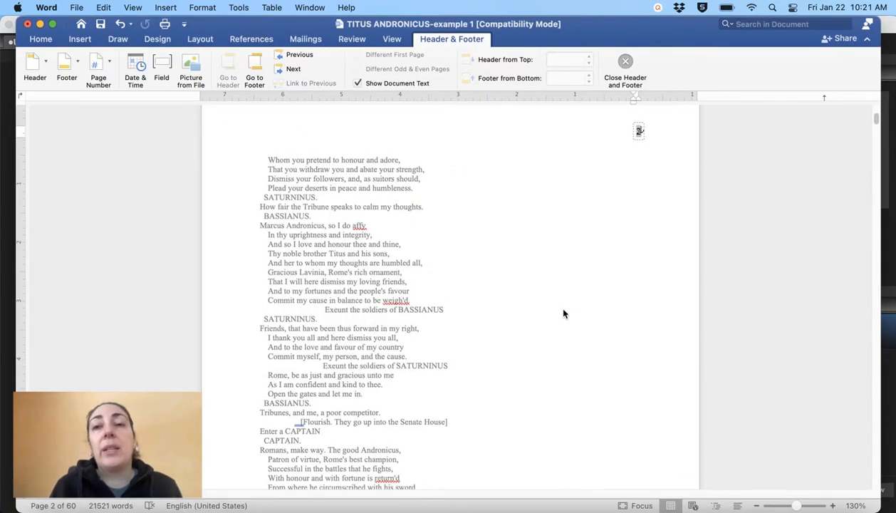
scroll(563, 314, up, 10)
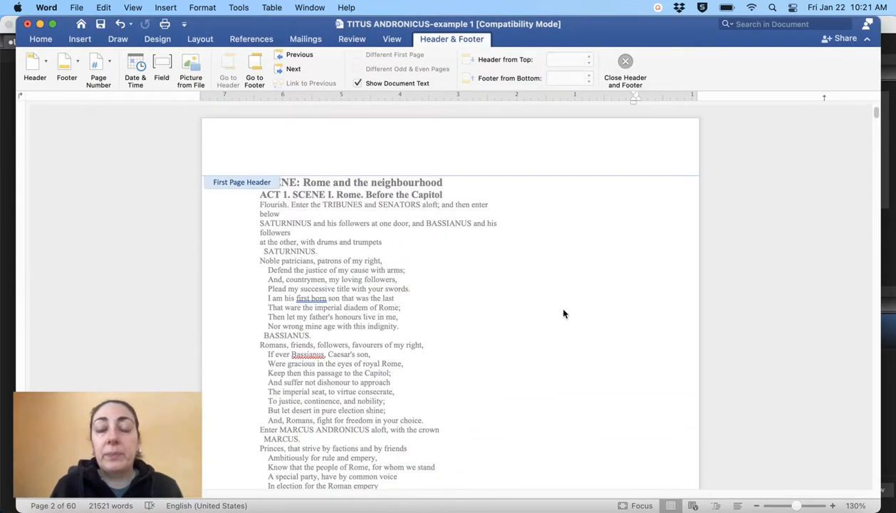
double_click(563, 313)
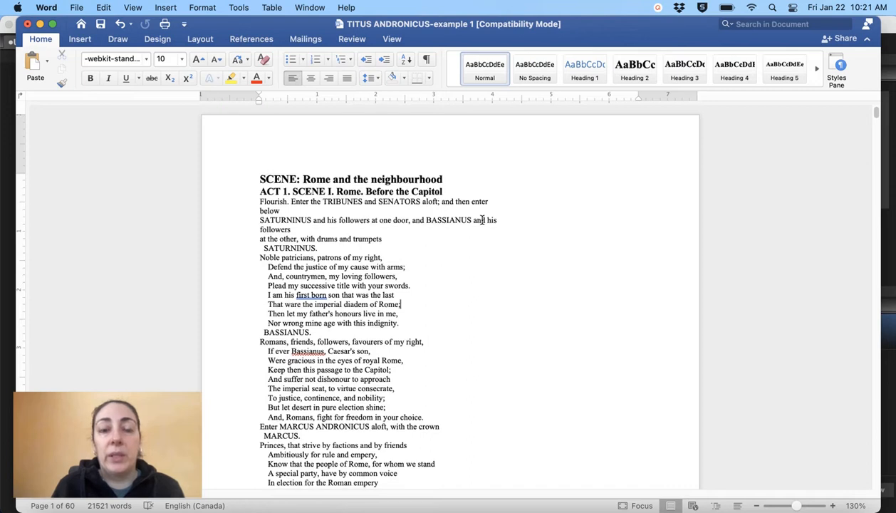
scroll(481, 220, down, 1)
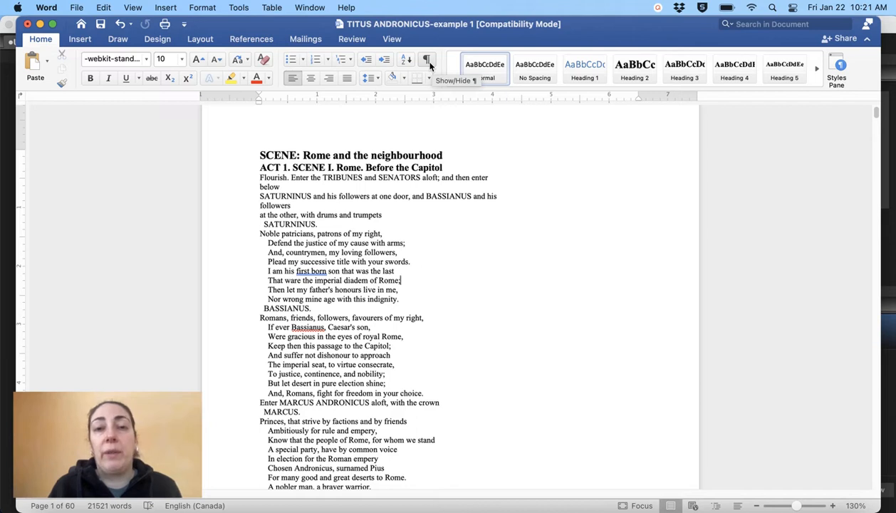
click(426, 61)
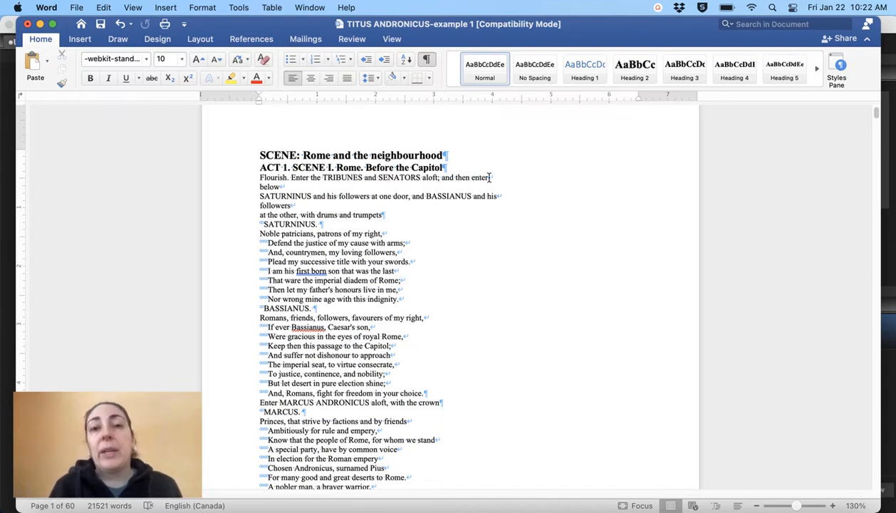
click(453, 170)
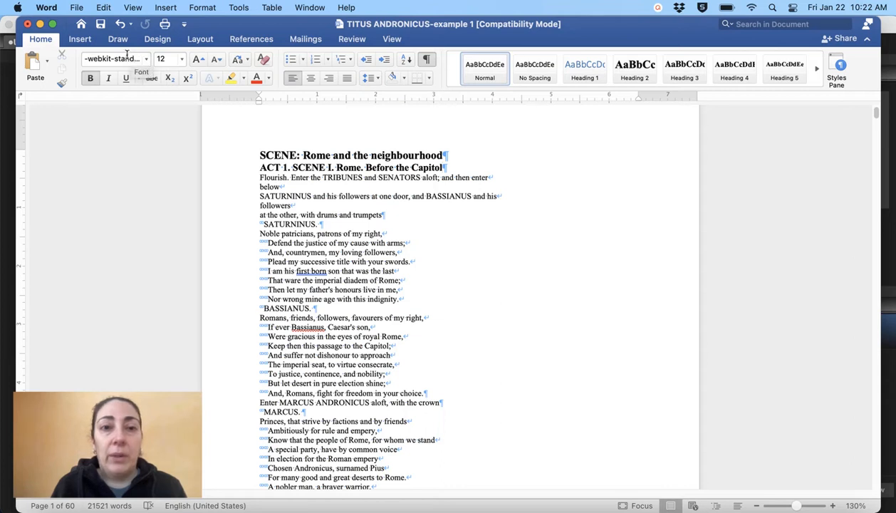
Step: Open Find and Replace for the Titus Andronicus document
click(77, 8)
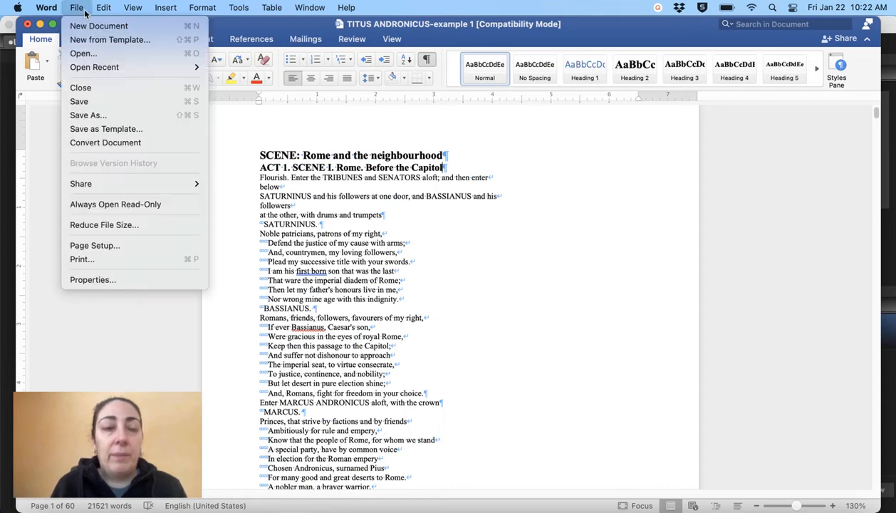
mouse_move(113, 12)
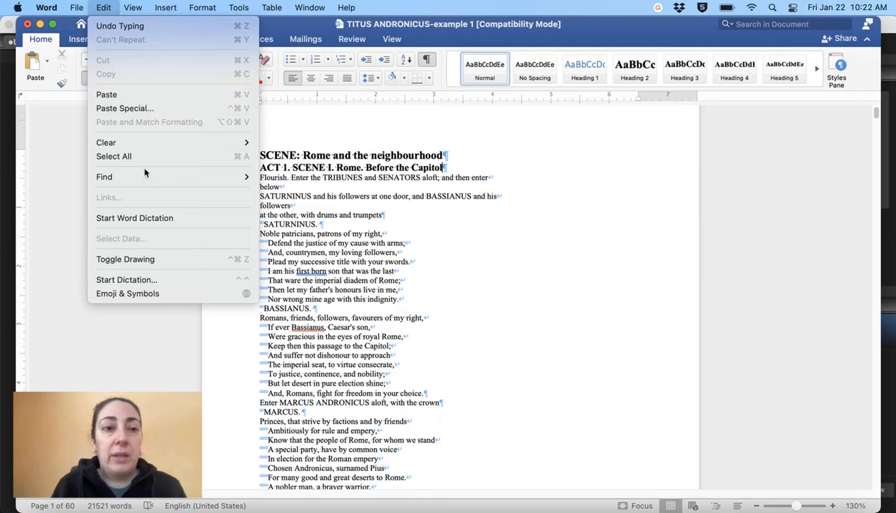
mouse_move(146, 176)
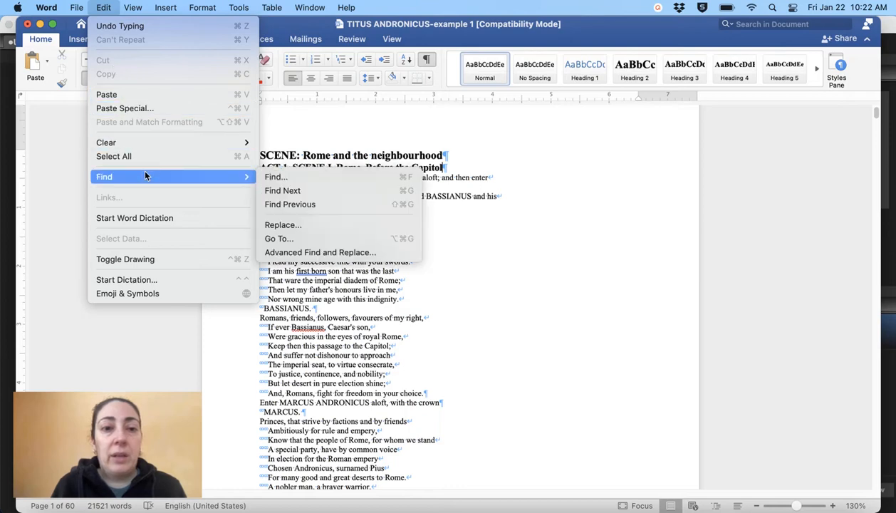
click(282, 225)
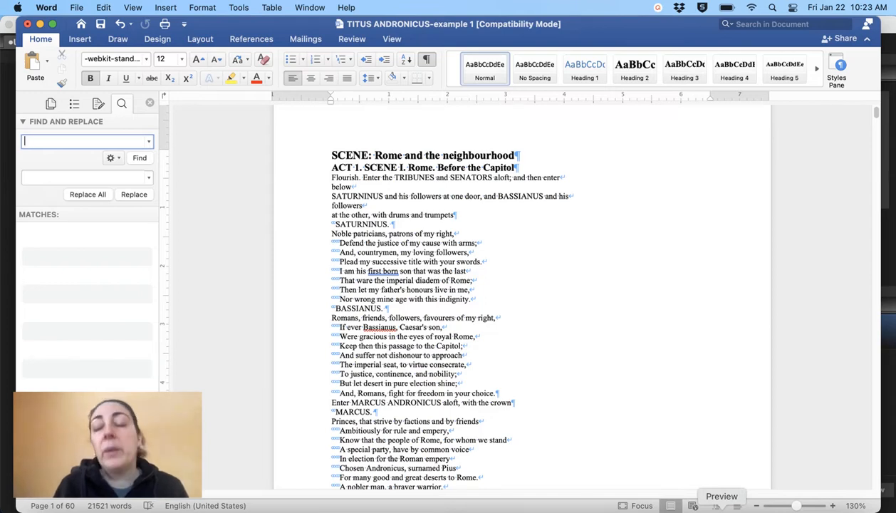
Step: View "Replace Function on a PC.png" in Preview, switch back to Word and check the search options for Find and Replace
click(722, 510)
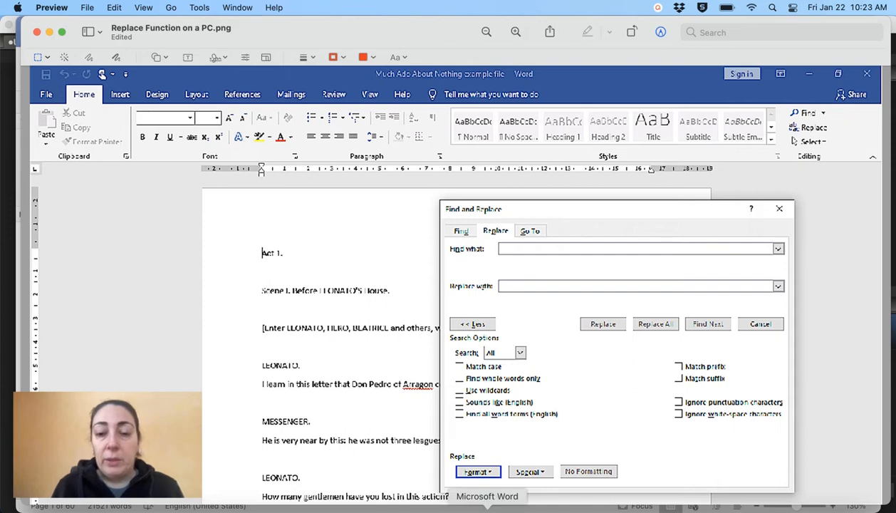
click(488, 508)
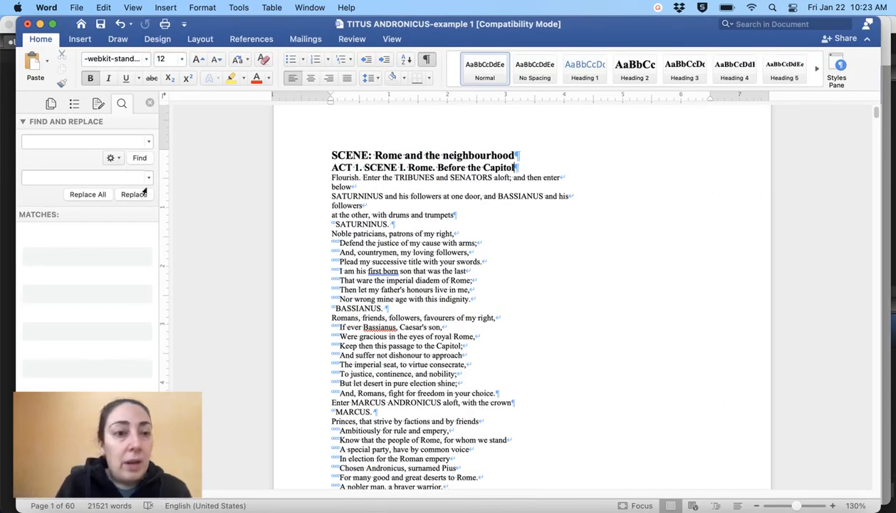
click(112, 158)
click(123, 164)
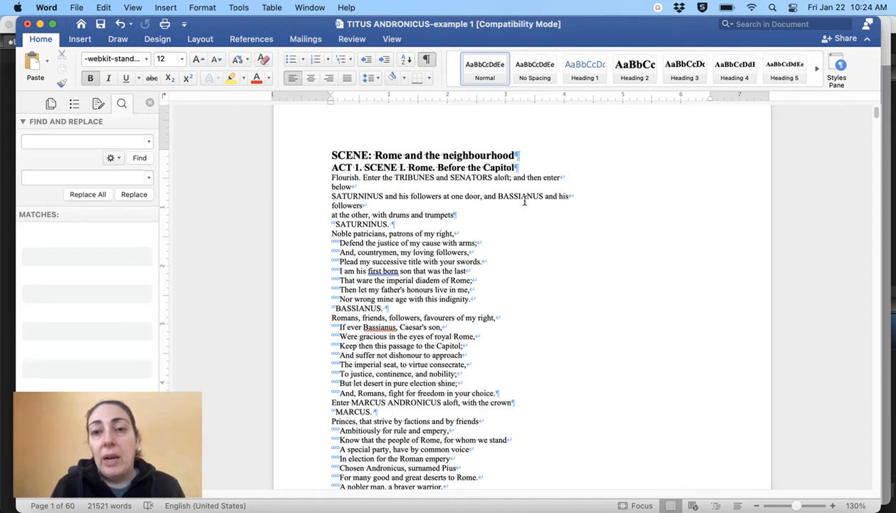
Step: Enter ^l as the search text and ^p as the replacement text in the Find and Replace sidebar
click(110, 143)
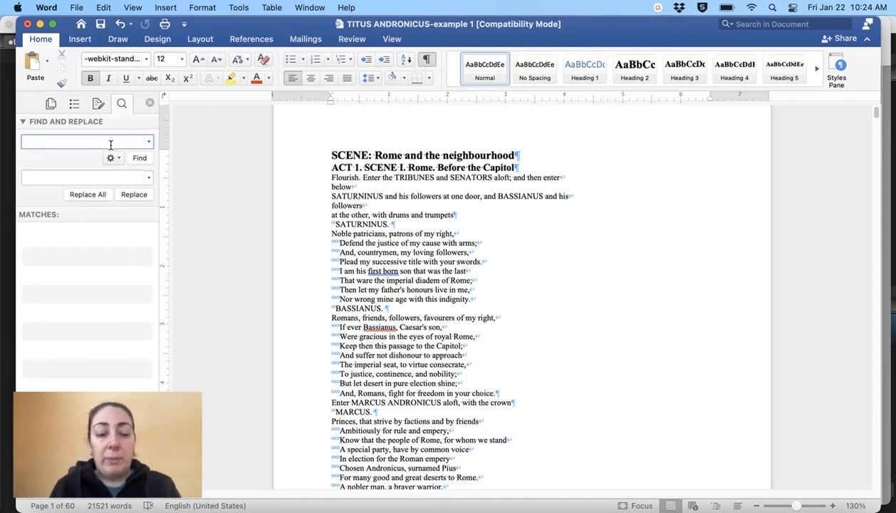
text(^l)
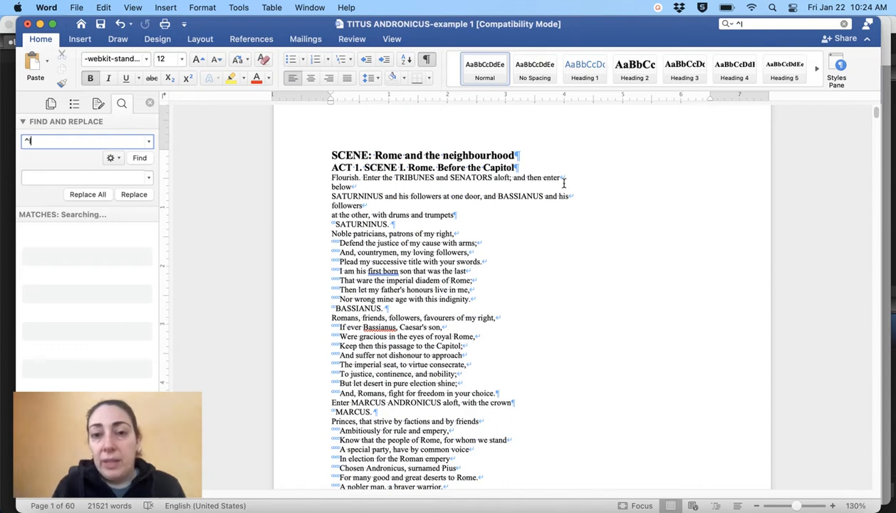
click(127, 180)
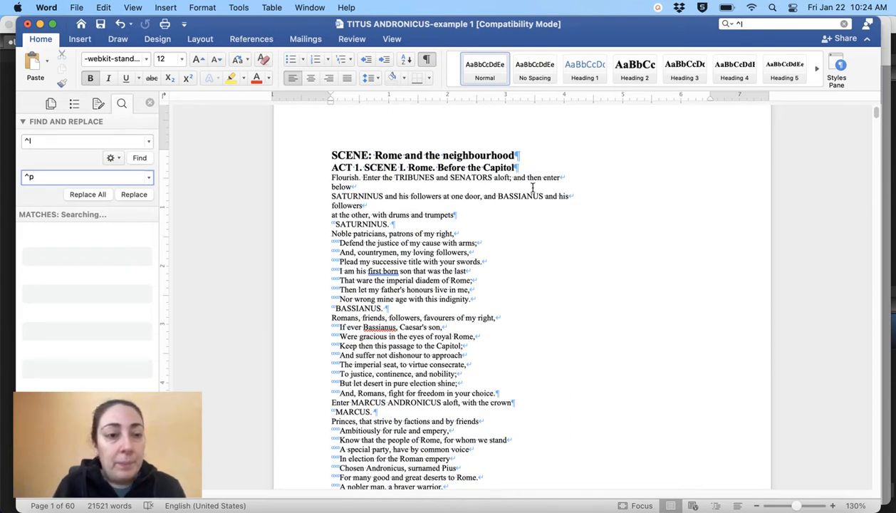
Step: Open the Advanced Find & Replace dialog for replacing, expand its extra options and check the special characters offered
click(115, 159)
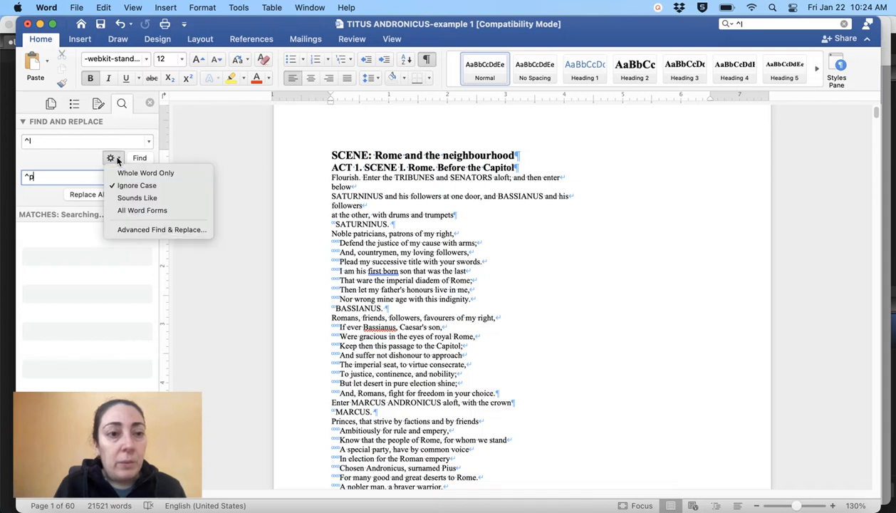
click(146, 230)
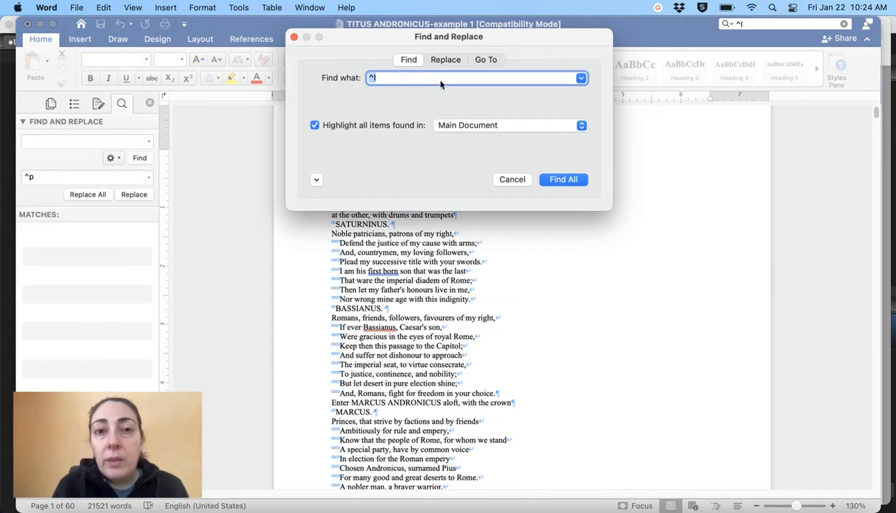
click(435, 60)
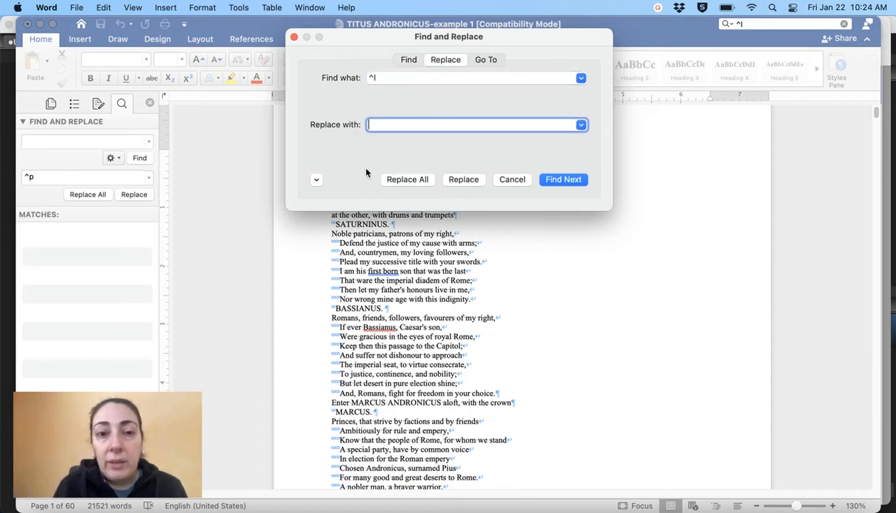
click(317, 180)
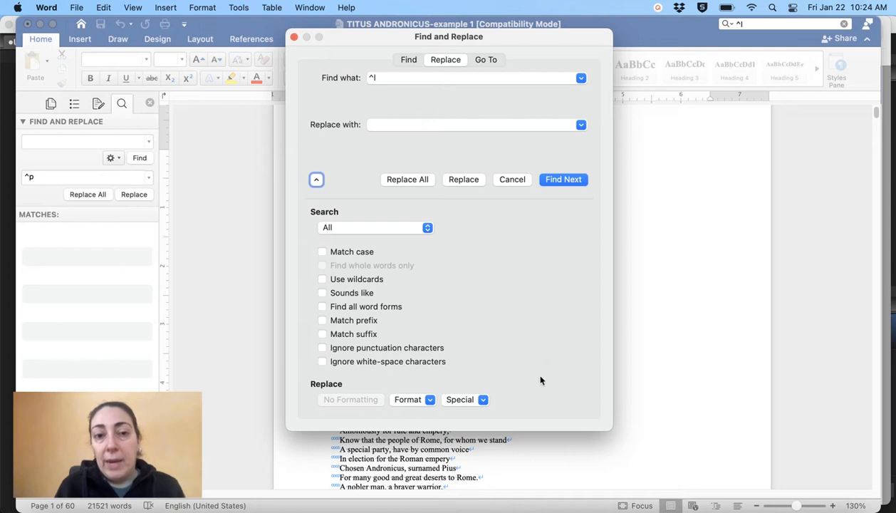
click(483, 401)
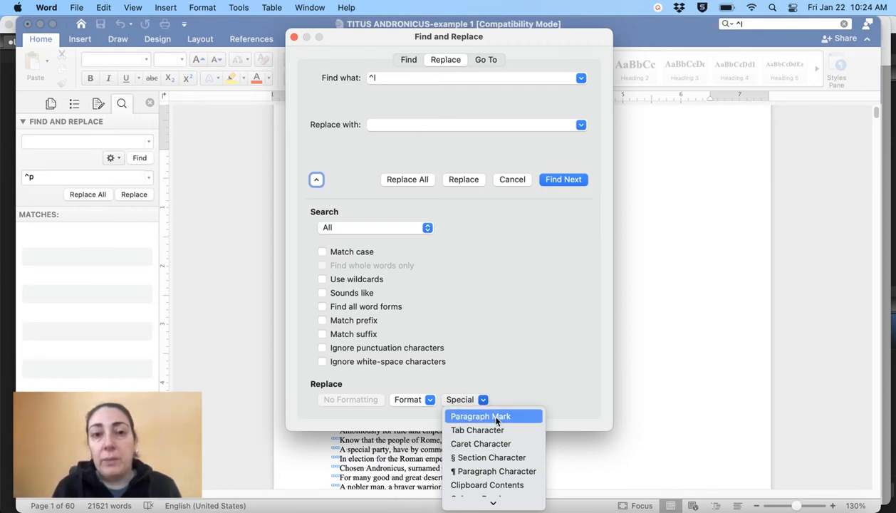
click(430, 79)
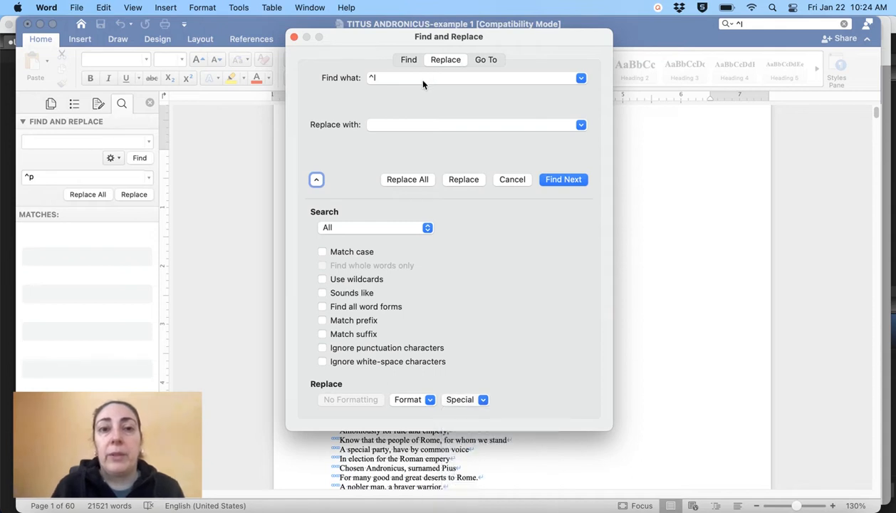
Step: Clear the search text and set it to the special character Manual Line Break (^l)
click(422, 79)
key(BackSpace)
key(BackSpace)
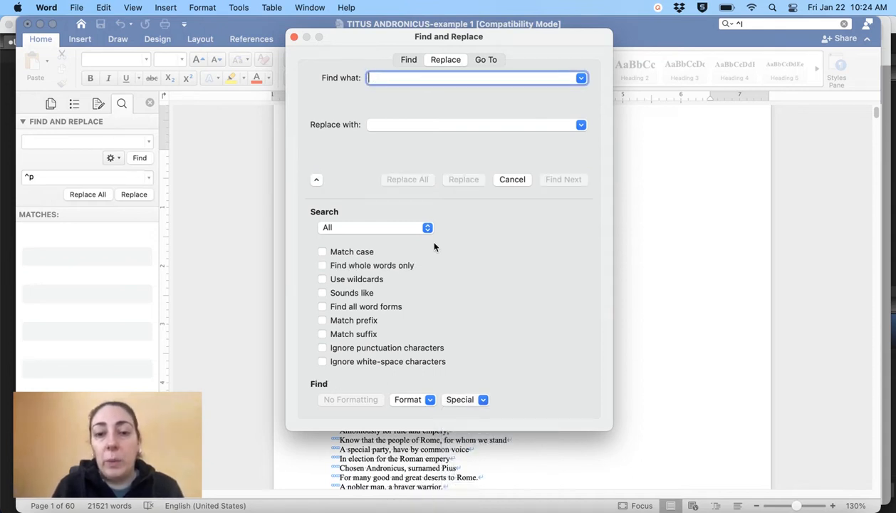
click(480, 402)
scroll(491, 457, down, 3)
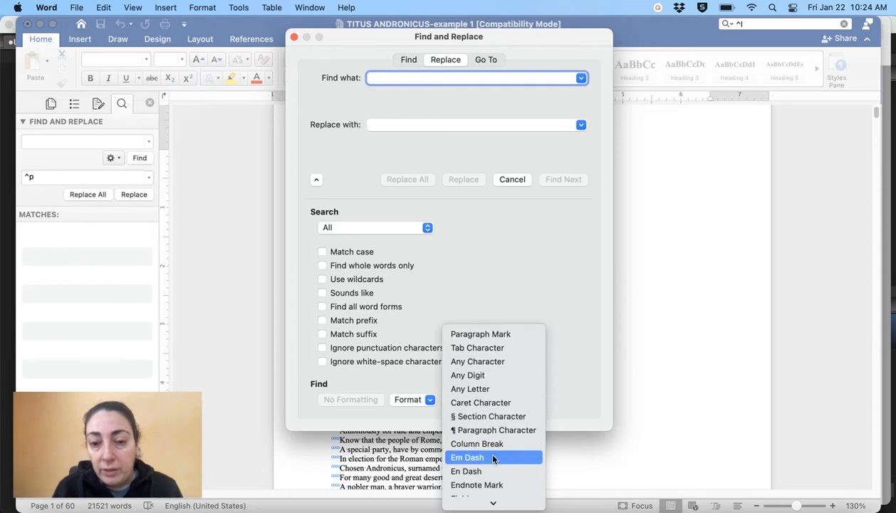
scroll(493, 459, down, 5)
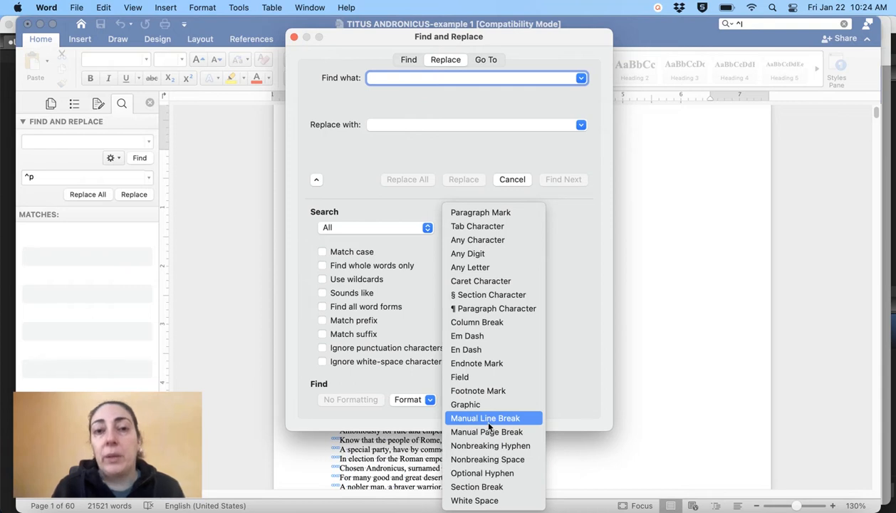
click(489, 423)
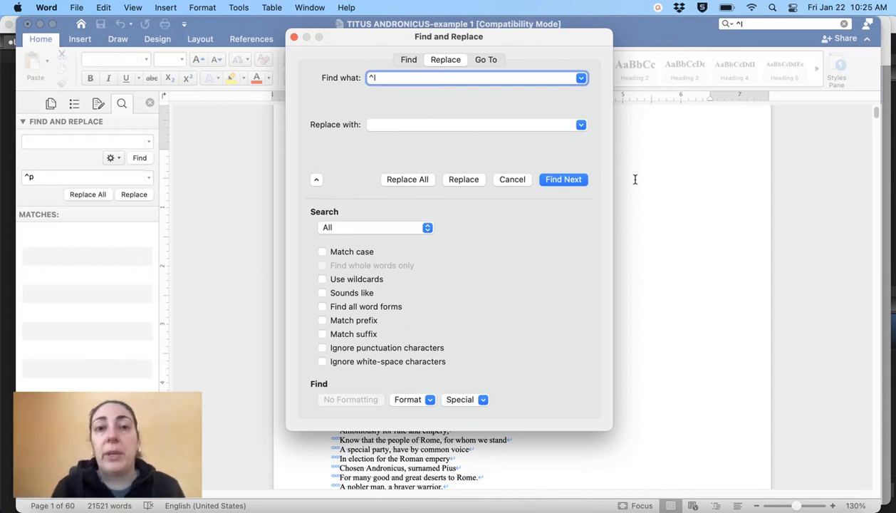
Step: Set the replacement to the special character Paragraph Mark (^p) and find the first manual line break
click(516, 128)
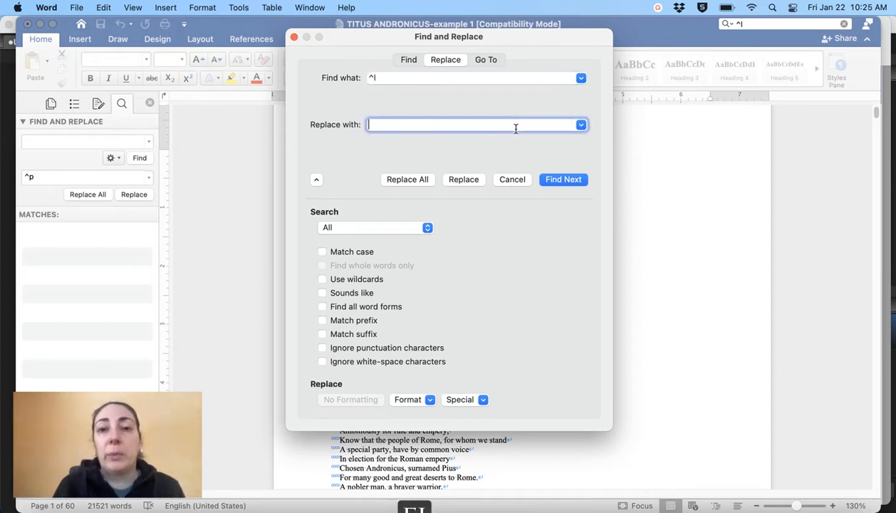
click(482, 400)
click(482, 418)
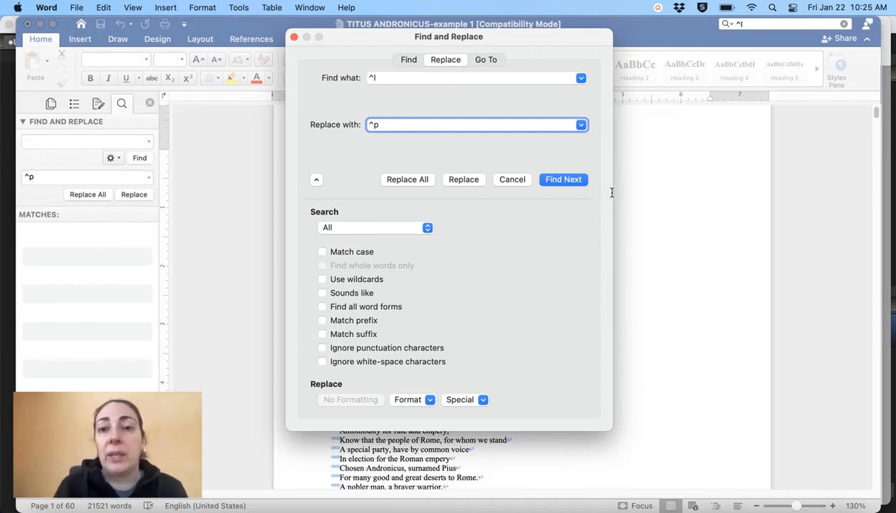
click(569, 181)
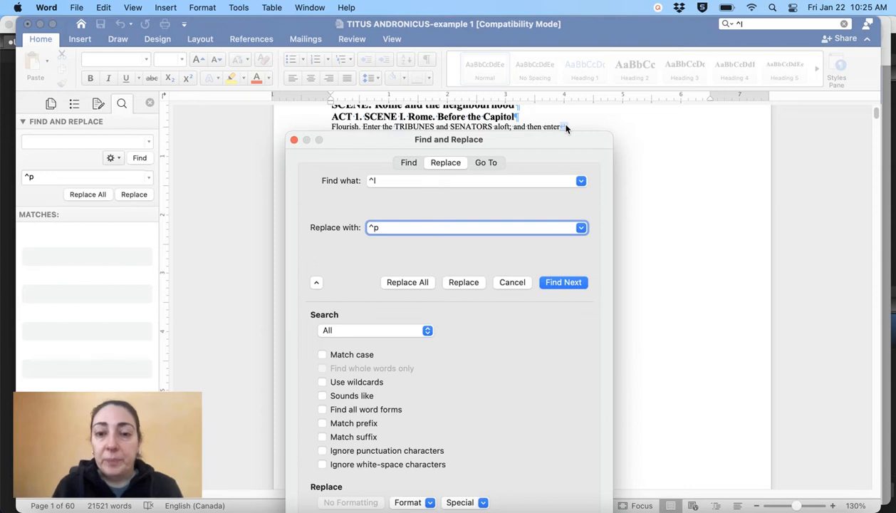
Step: Replace the first manual line break with a paragraph mark, replace all the others in the document, and close the Find and Replace dialog
click(464, 282)
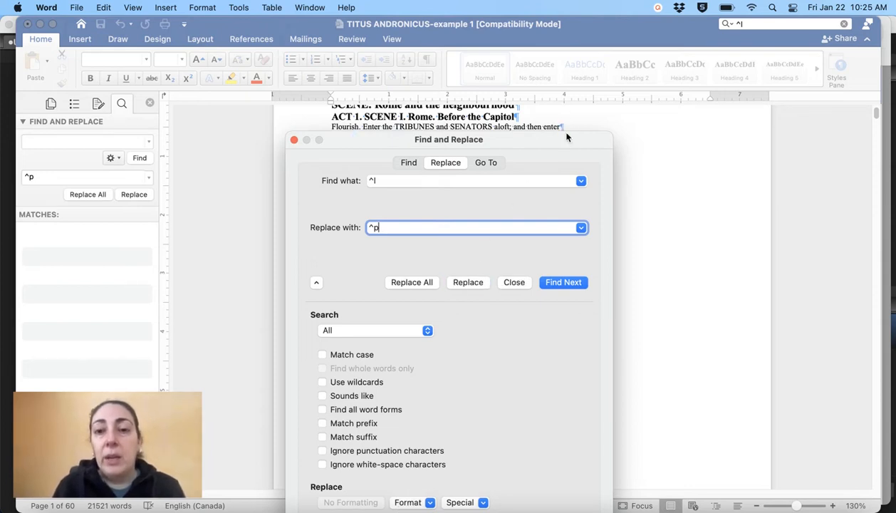
click(423, 287)
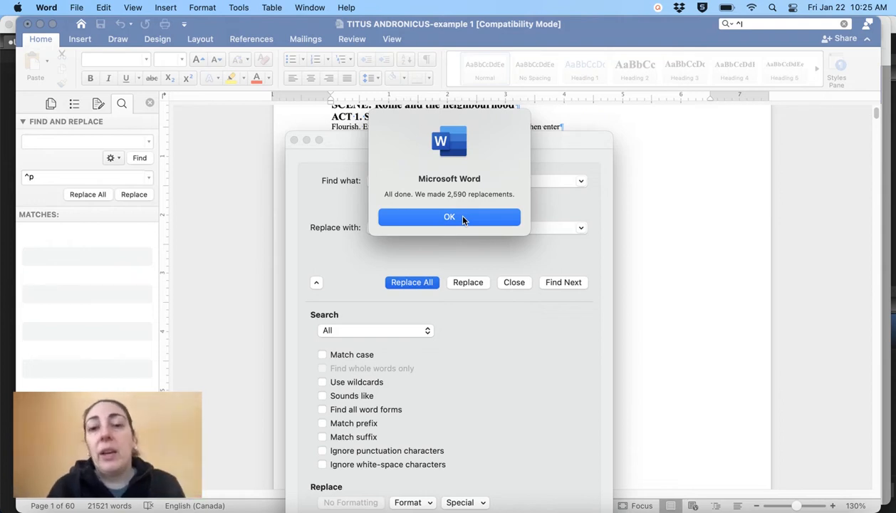
click(463, 217)
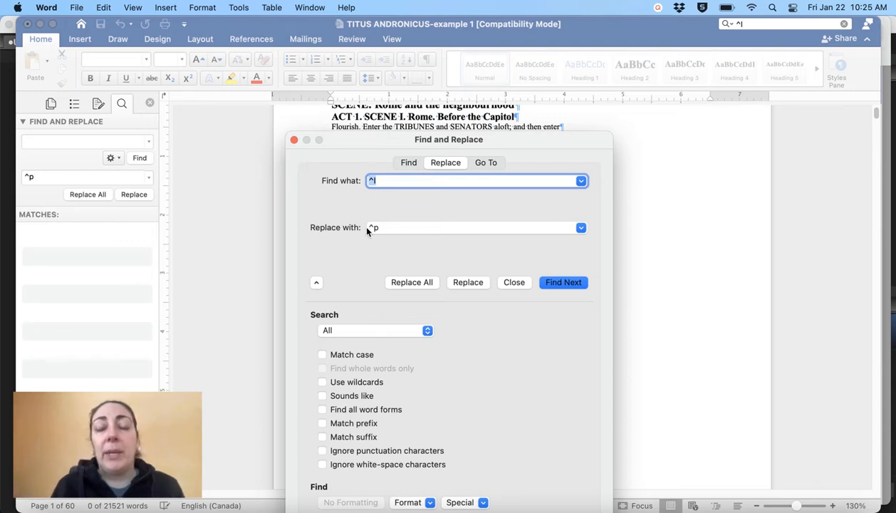
click(294, 140)
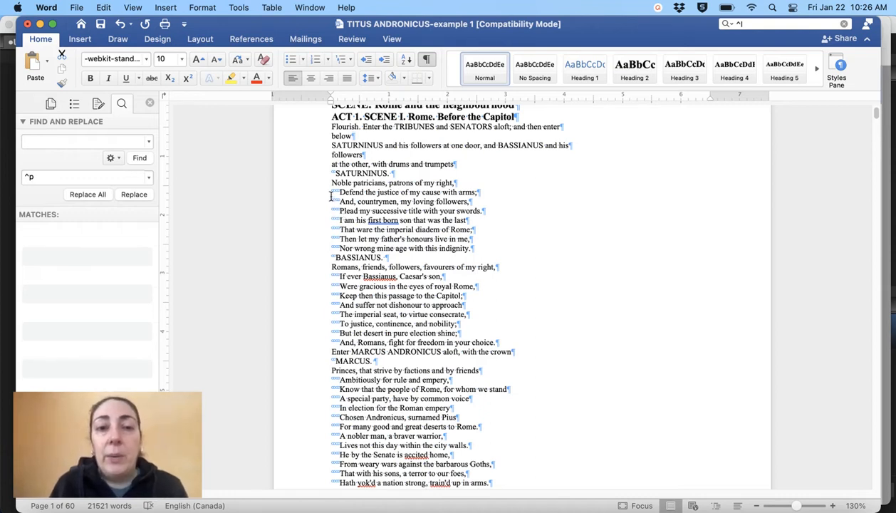
Step: Copy the indent spaces before "Defend the justice of my cause with arms;" and paste them as the sidebar search text
click(331, 196)
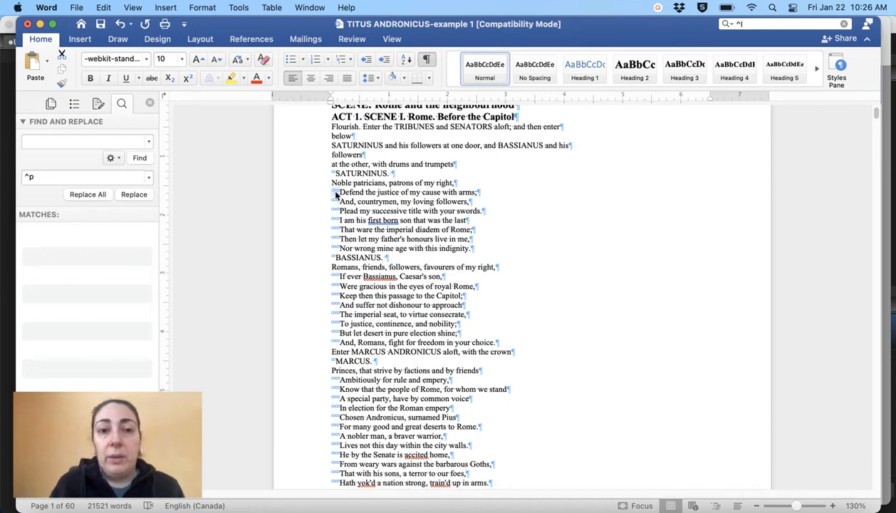
right_click(337, 194)
click(348, 211)
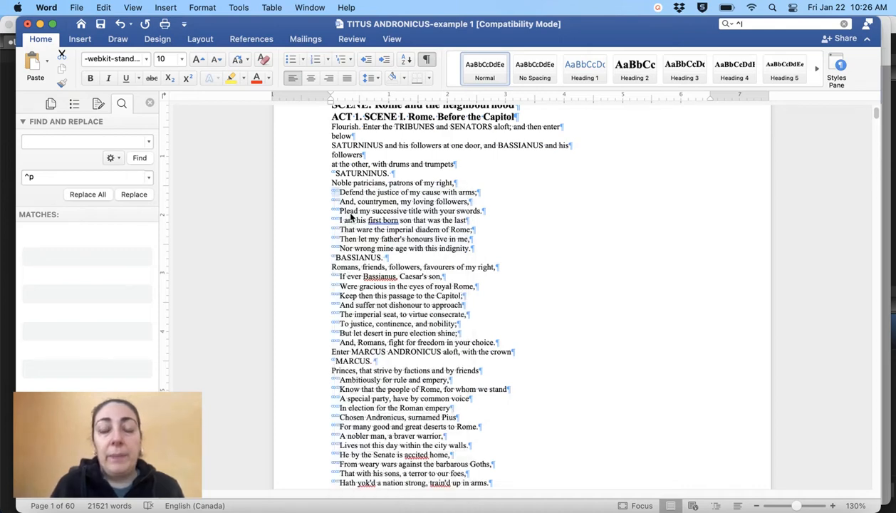
click(103, 146)
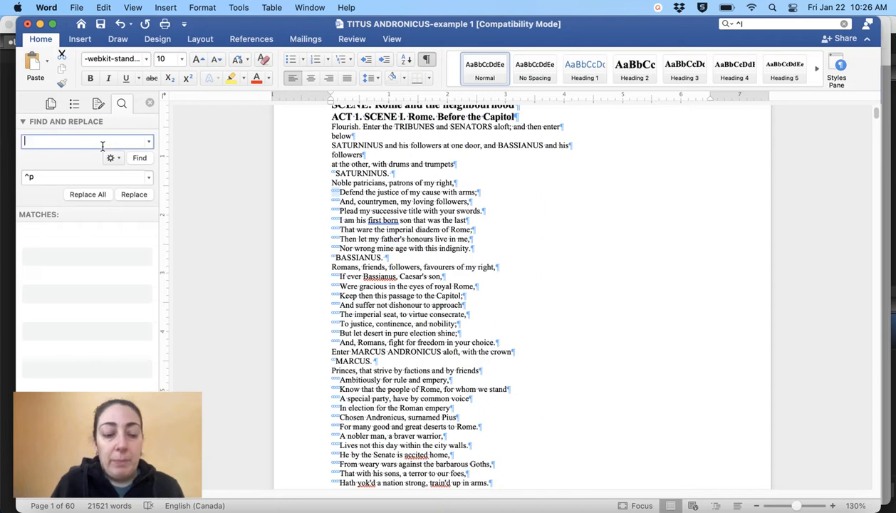
right_click(91, 142)
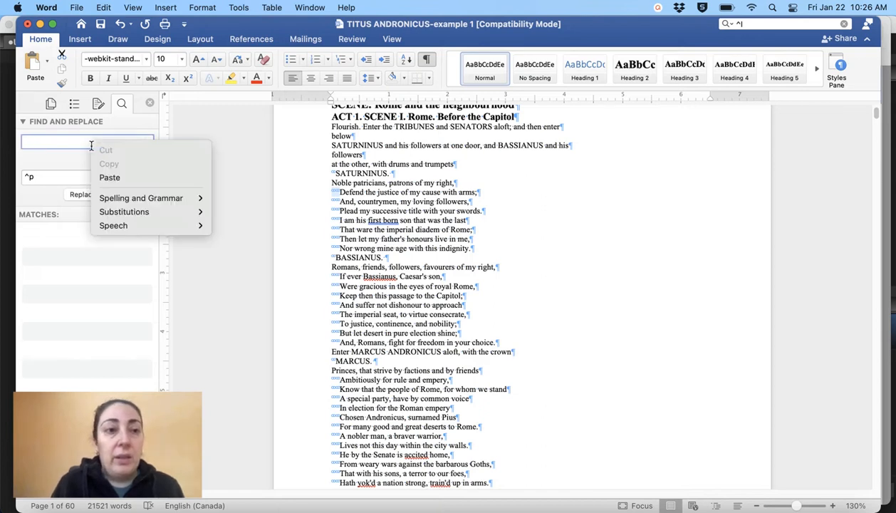
click(109, 178)
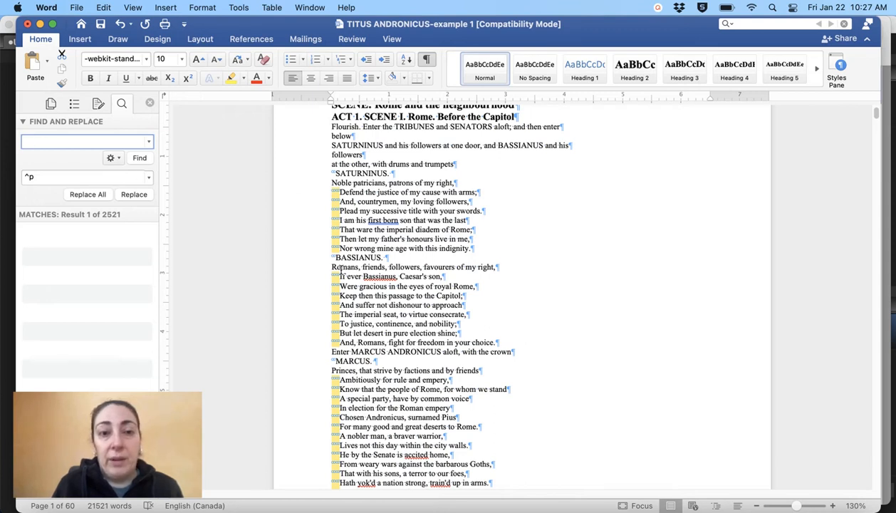
Step: Clear the ^p replacement text and replace the first verse-line indent with nothing, followed by all remaining matches in the document
click(105, 180)
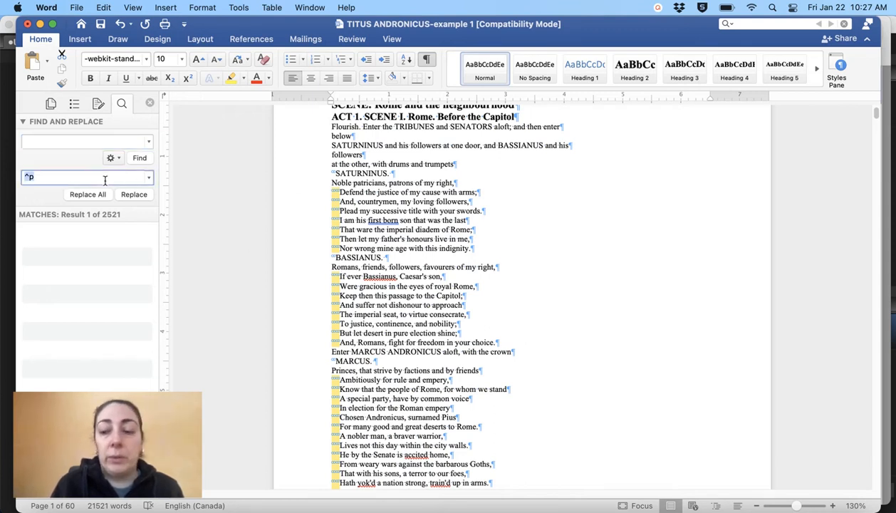
key(BackSpace)
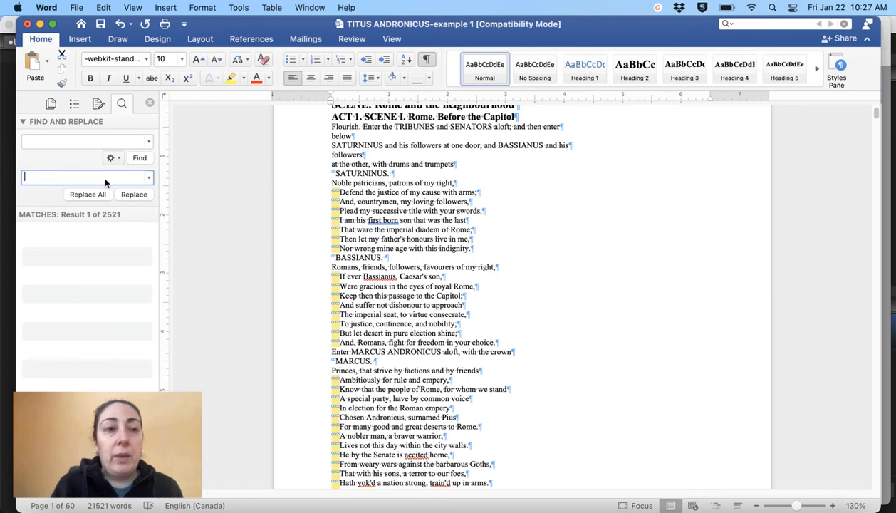
click(52, 145)
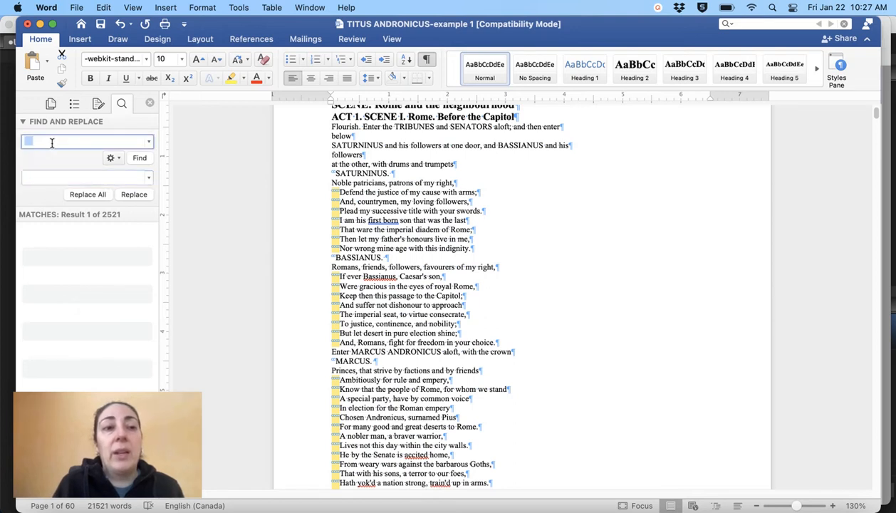
click(48, 180)
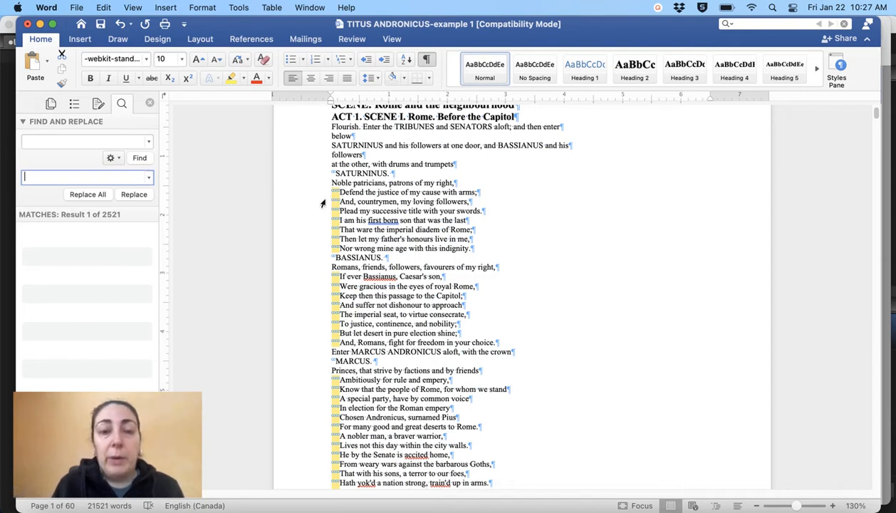
click(134, 194)
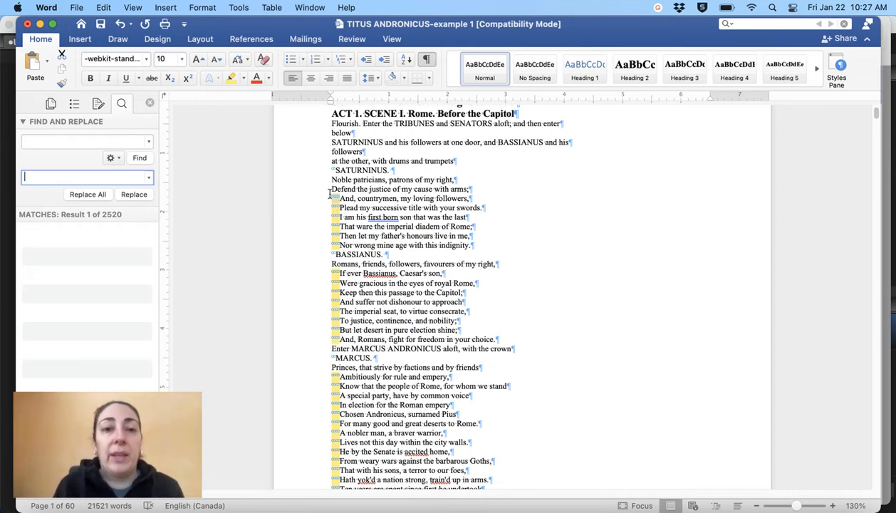
click(102, 198)
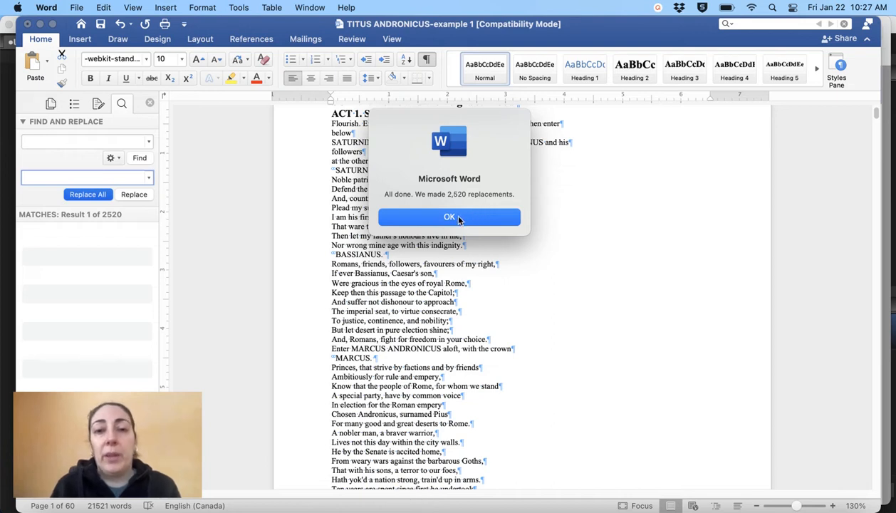
click(458, 220)
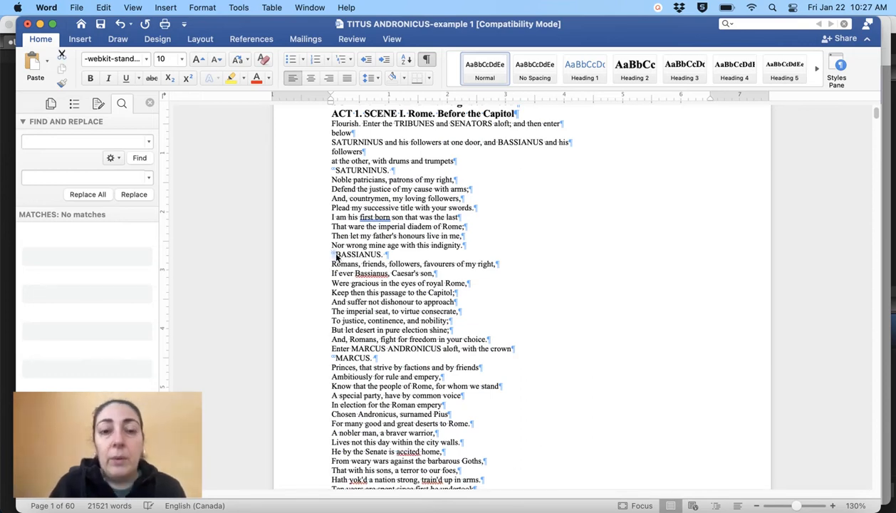
Step: Copy the leading space before the BASSIANUS speaker name and search for it in place of the previous search text
right_click(336, 257)
click(349, 228)
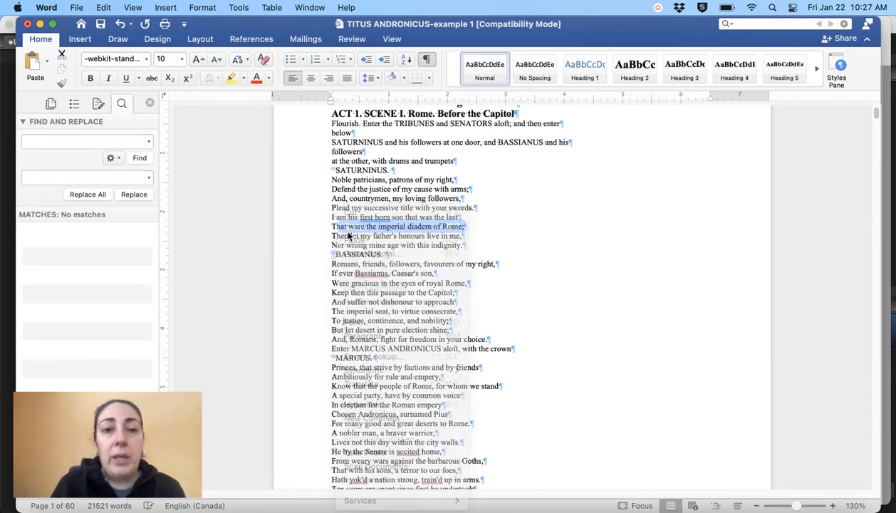
click(103, 146)
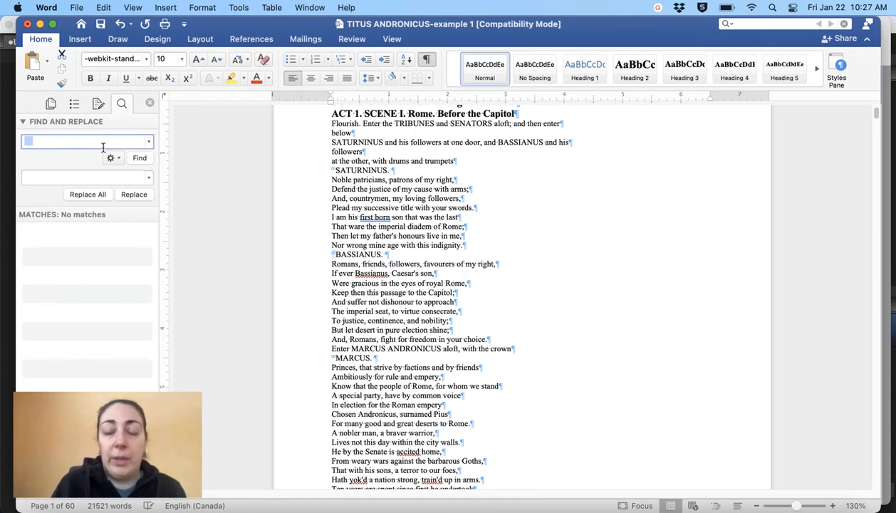
key(BackSpace)
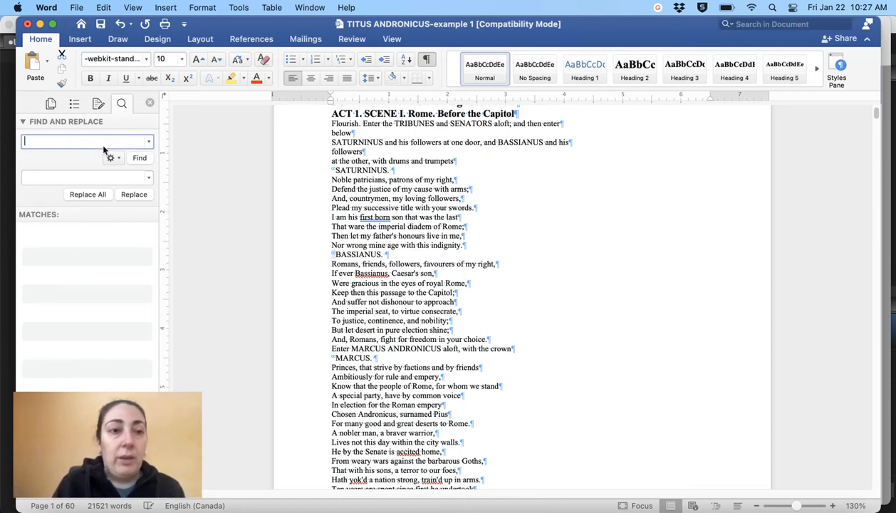
right_click(103, 149)
click(114, 177)
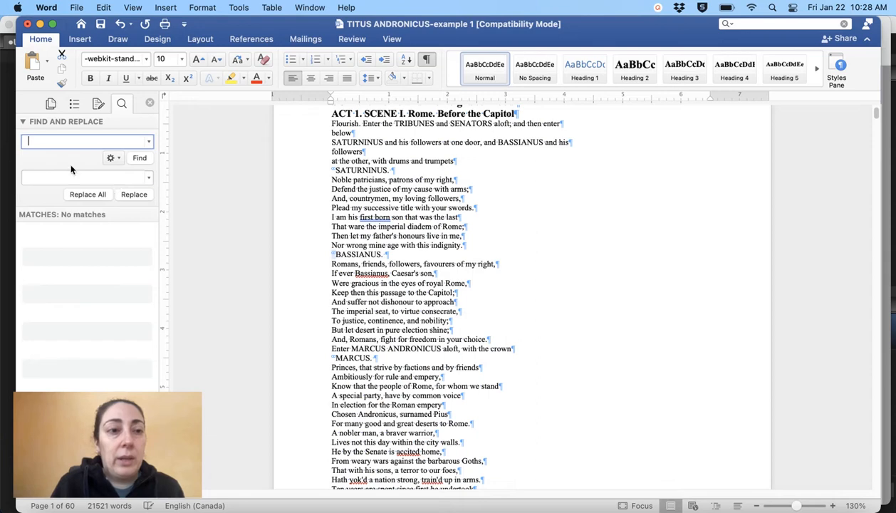
key(Return)
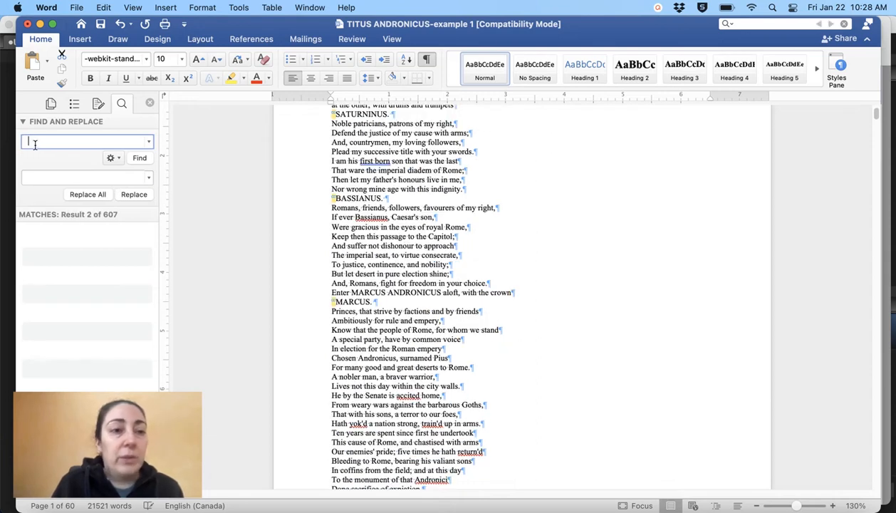
Step: Replace the leading space before BASSIANUS with nothing, and remove all remaining matches throughout the document
click(45, 184)
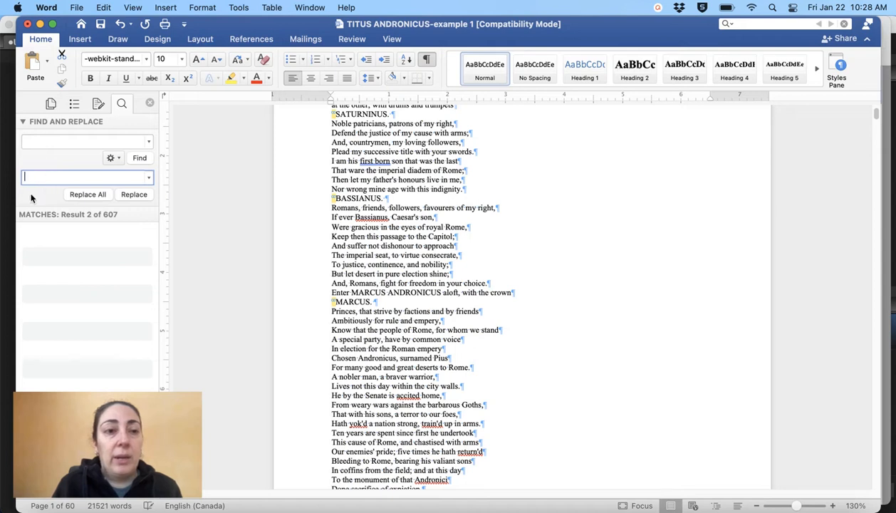
click(137, 196)
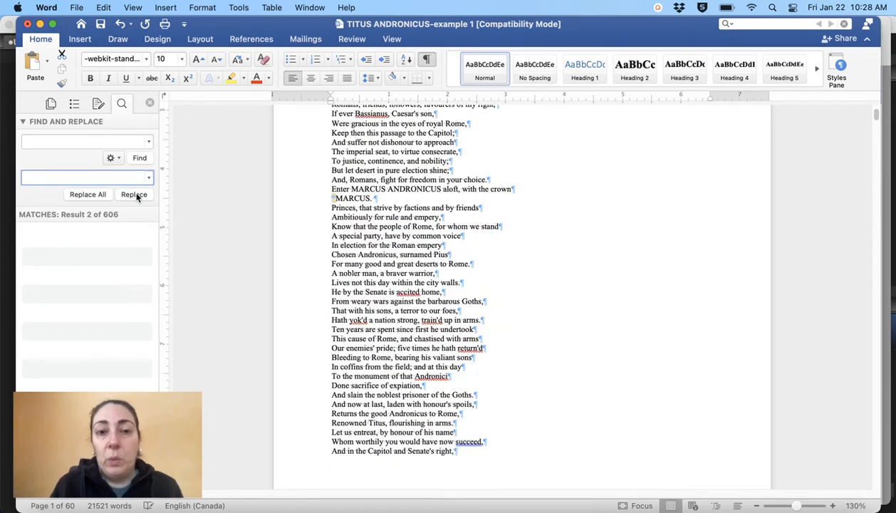
scroll(331, 161, up, 4)
scroll(331, 161, up, 2)
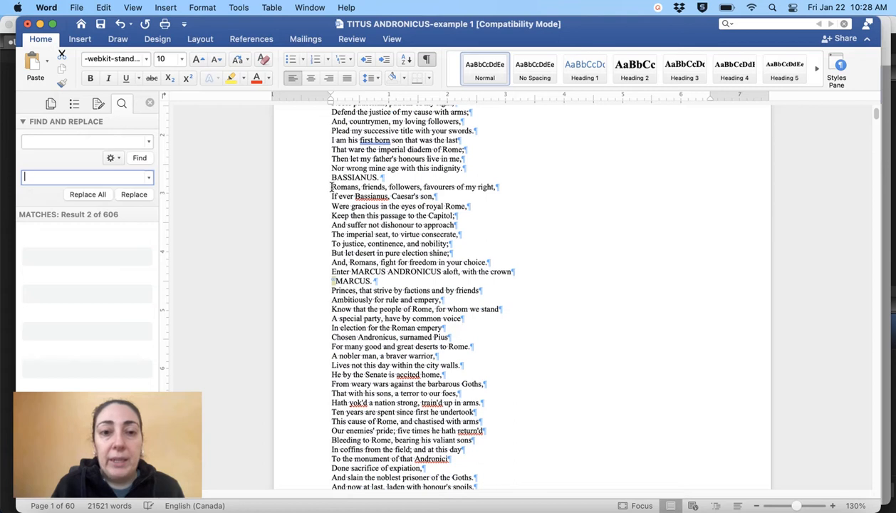
click(98, 197)
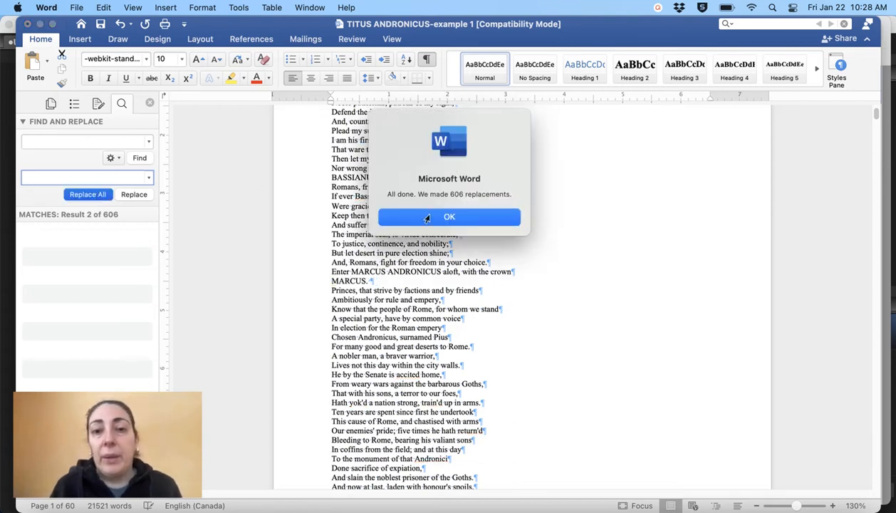
click(460, 216)
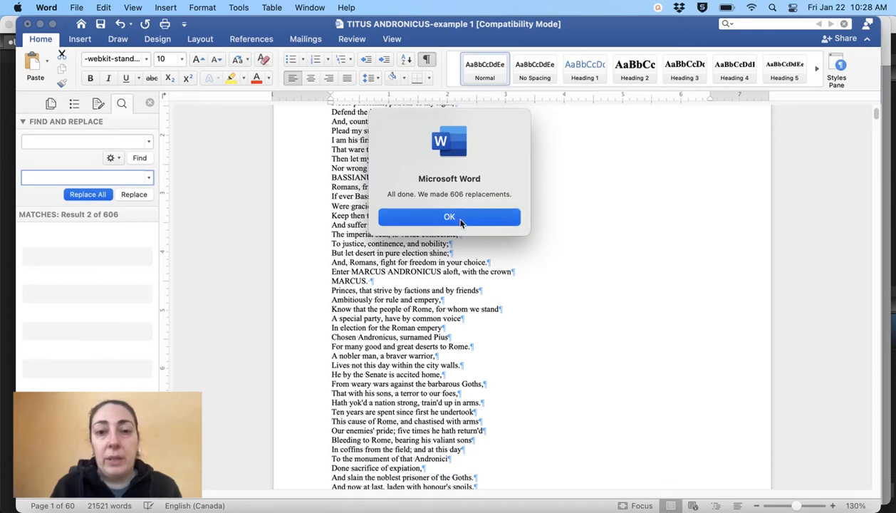
Step: Examine the first three pages for leftover leading spaces, broken stage directions and other irregular formatting
scroll(460, 221, up, 5)
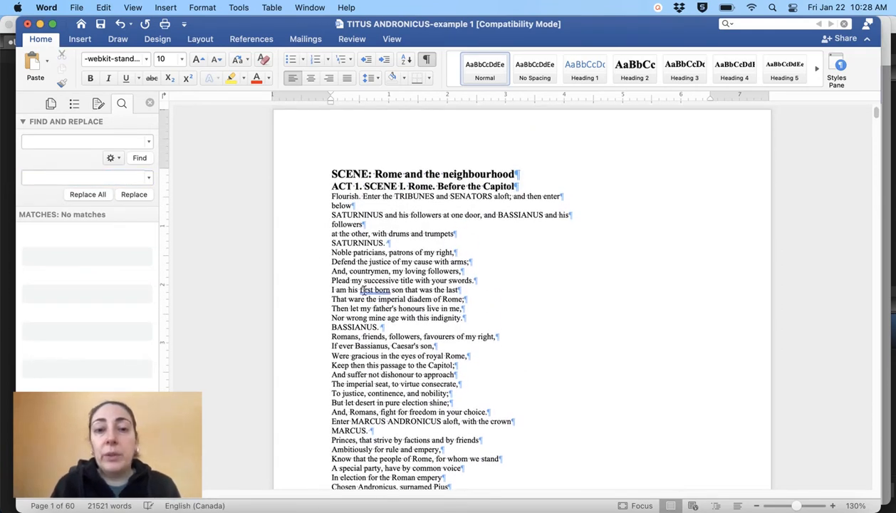
scroll(356, 282, down, 2)
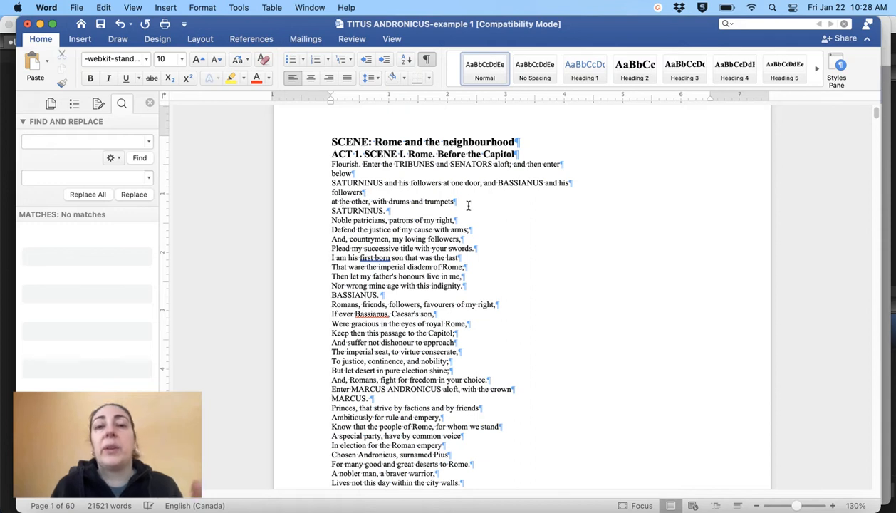
scroll(440, 303, down, 2)
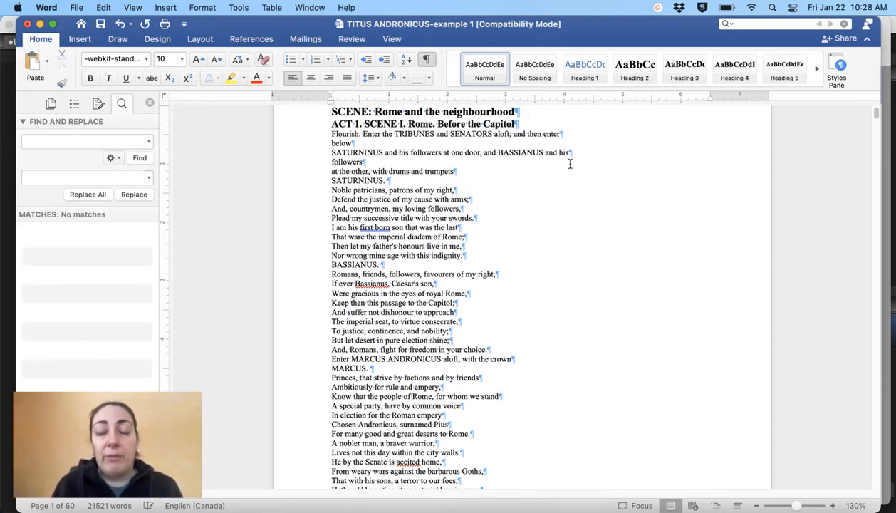
scroll(531, 227, down, 6)
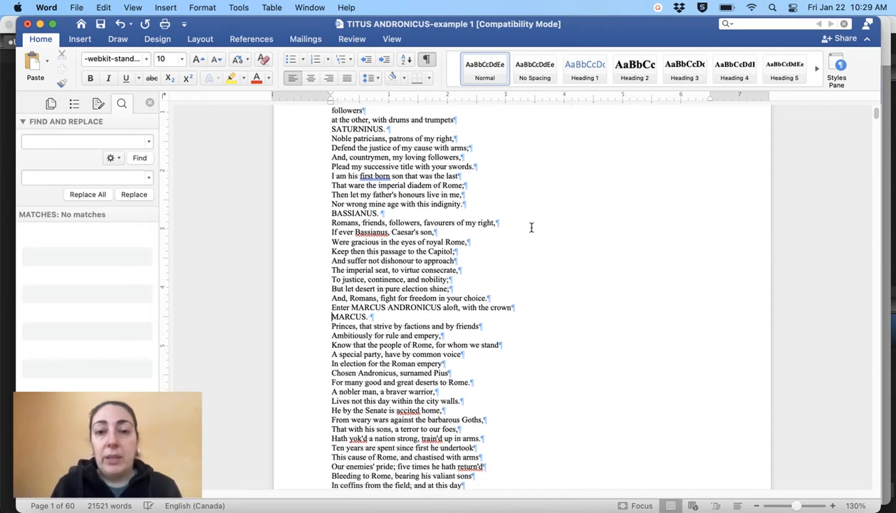
scroll(530, 227, up, 8)
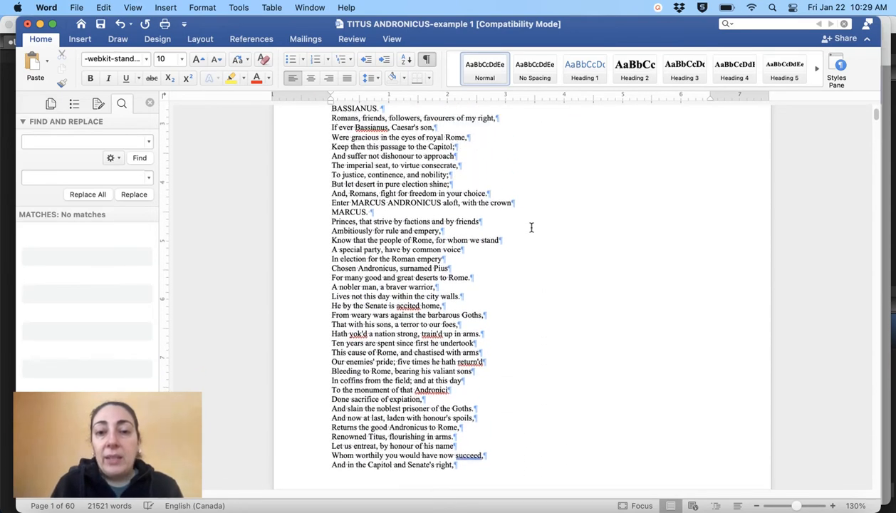
scroll(531, 227, down, 7)
scroll(530, 227, down, 6)
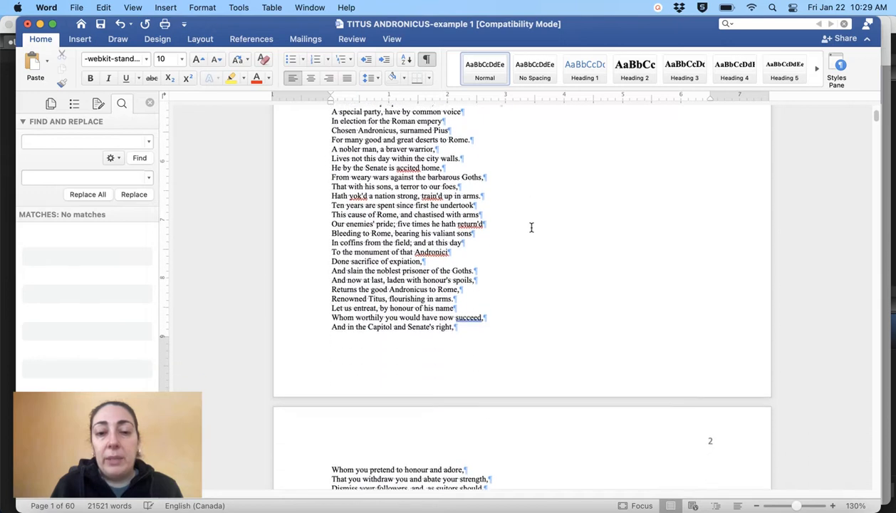
scroll(401, 367, down, 12)
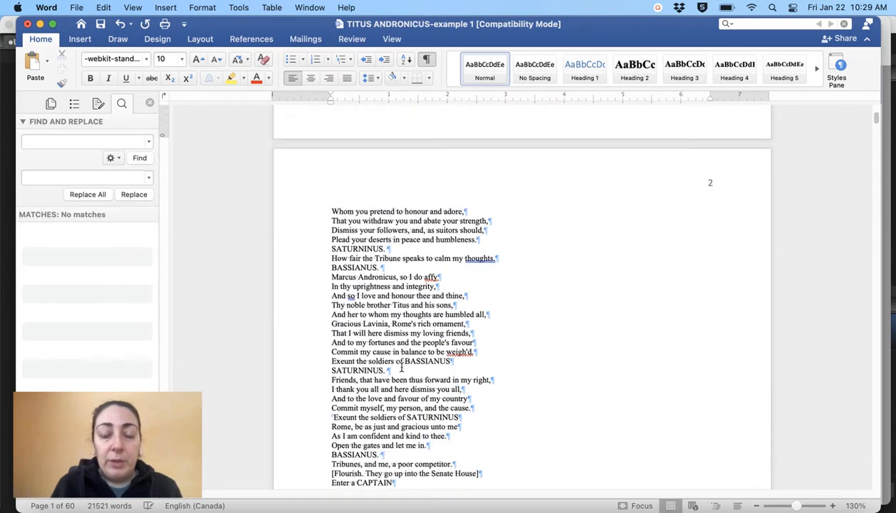
scroll(401, 367, down, 3)
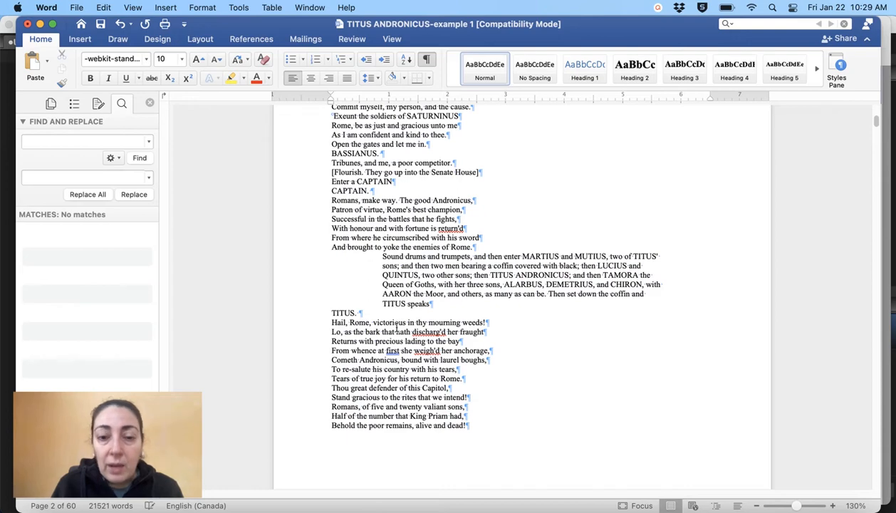
scroll(397, 326, down, 20)
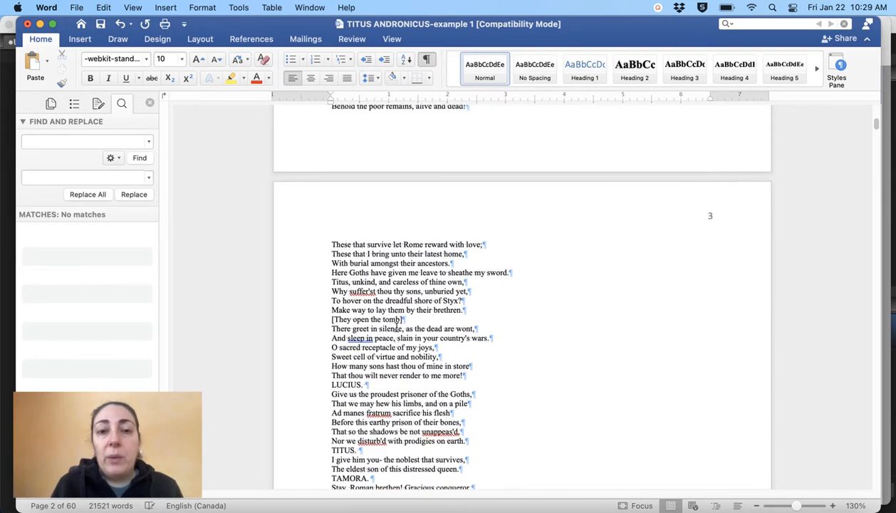
Step: Insert an empty paragraph before the SATURNINUS and BASSIANUS speaker names near the start of page 2
scroll(397, 327, up, 20)
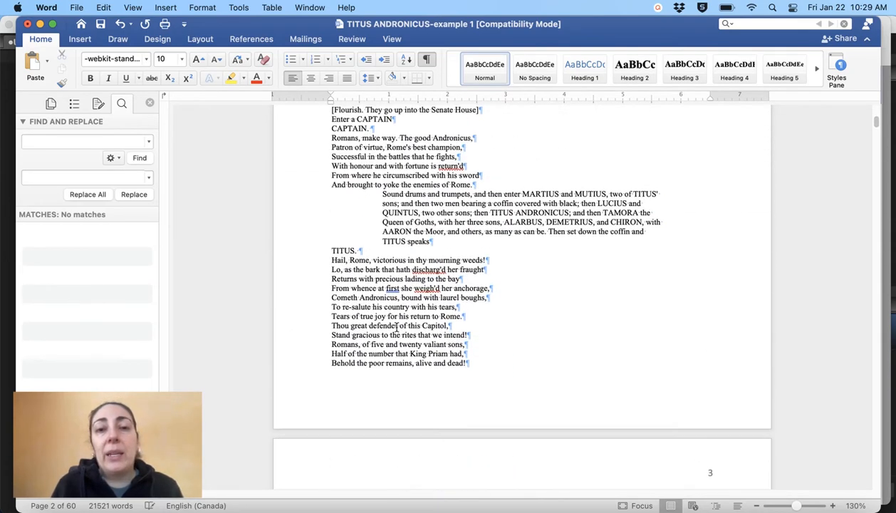
scroll(397, 326, up, 20)
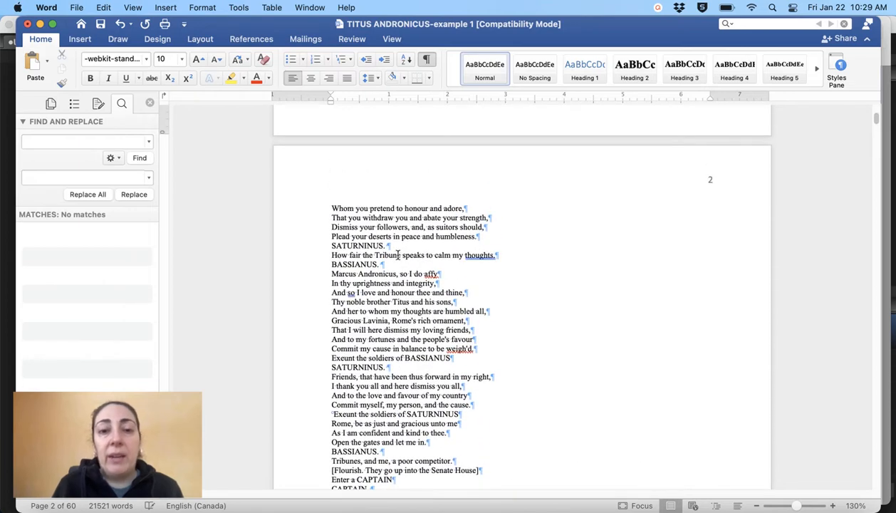
click(396, 249)
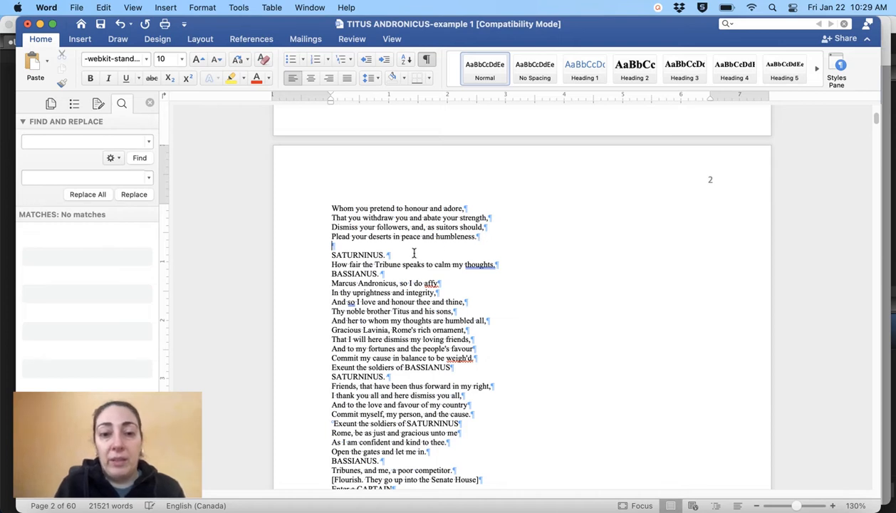
click(512, 262)
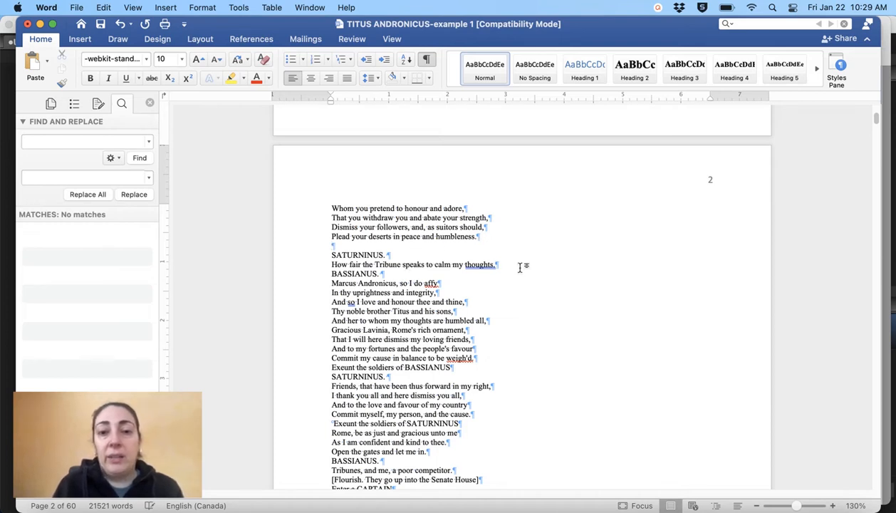
key(Return)
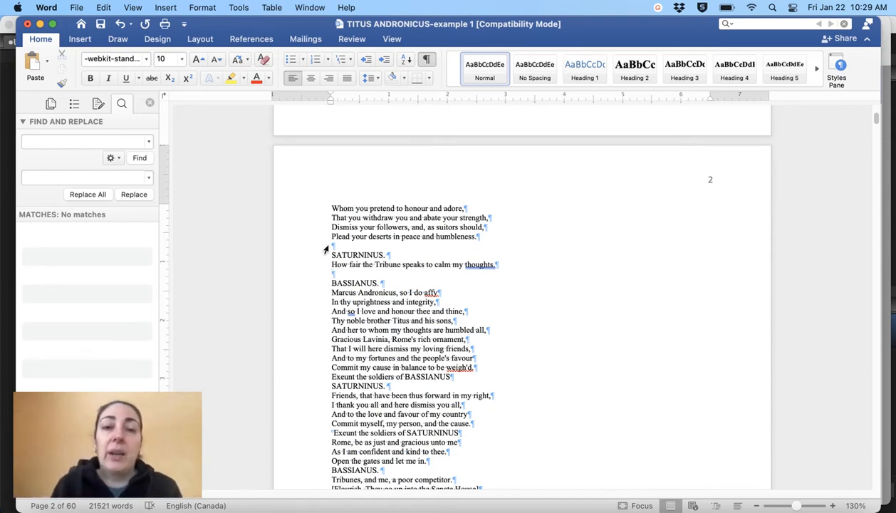
click(347, 247)
click(334, 275)
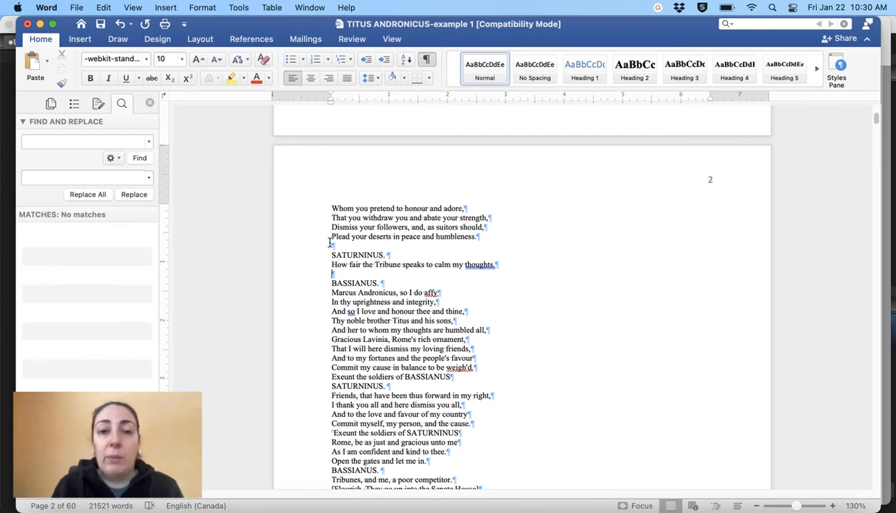
Step: Open Advanced Find & Replace and set the search text to two consecutive paragraph marks (^p^p)
scroll(331, 256, down, 10)
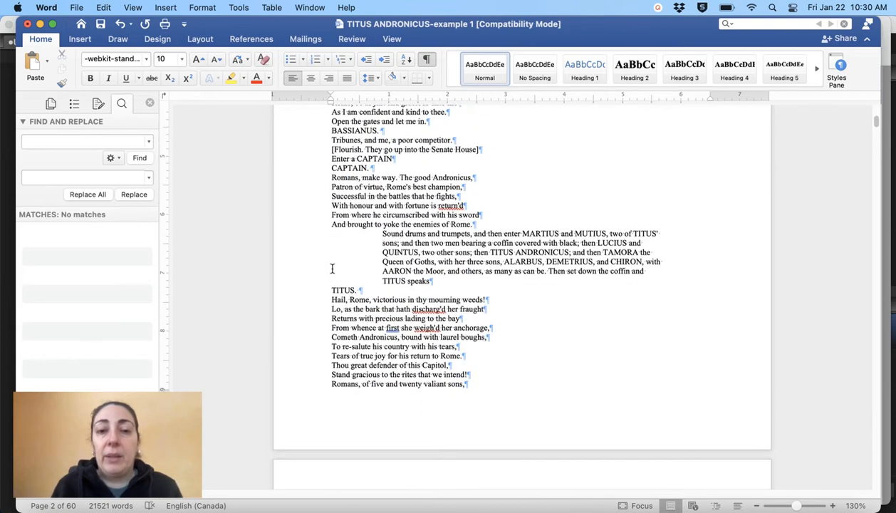
scroll(332, 268, down, 10)
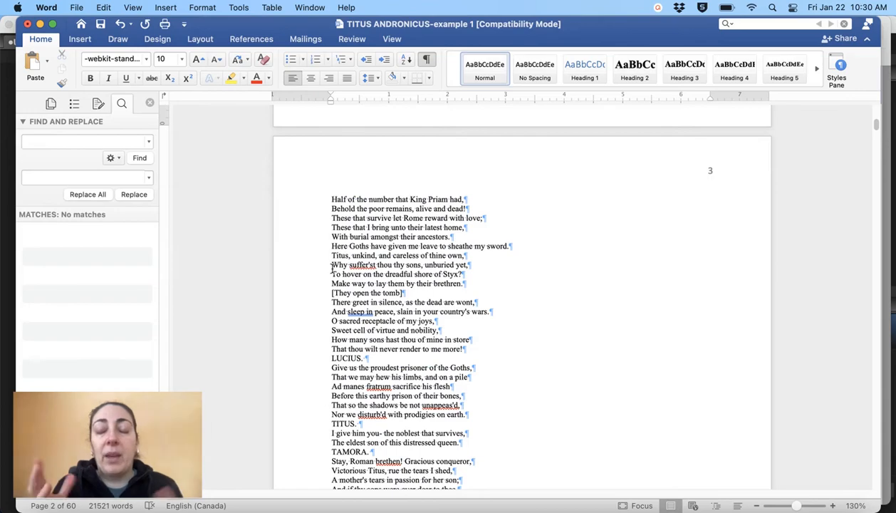
scroll(332, 268, up, 20)
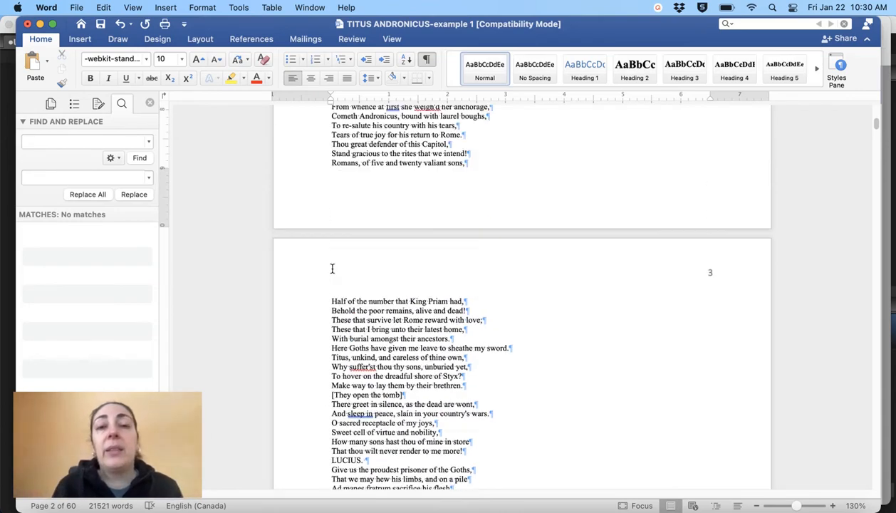
scroll(332, 269, up, 15)
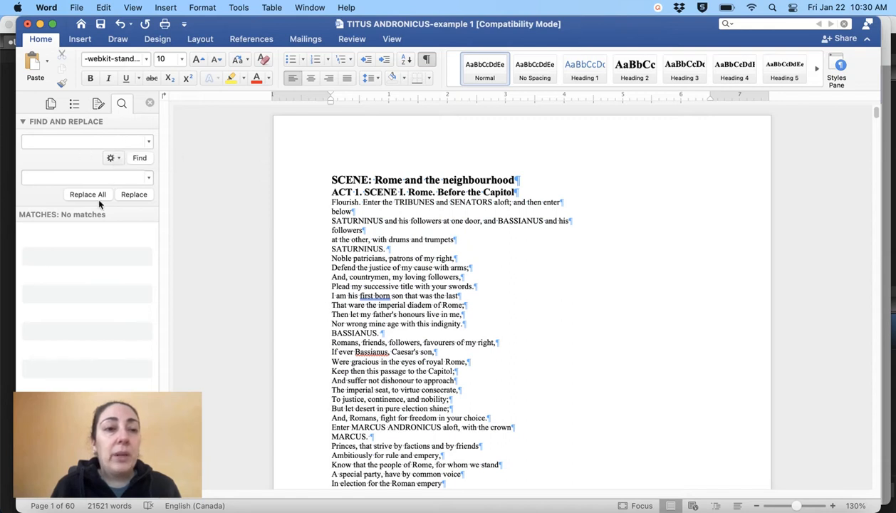
click(112, 157)
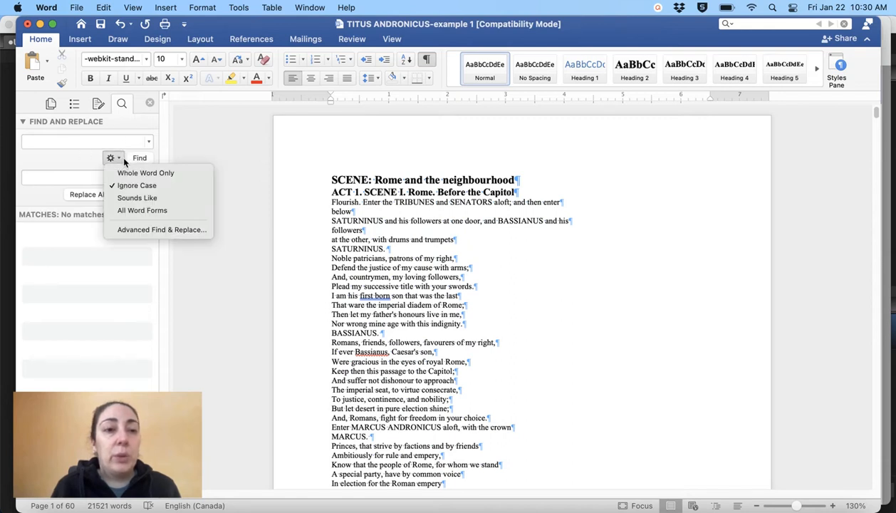
click(136, 230)
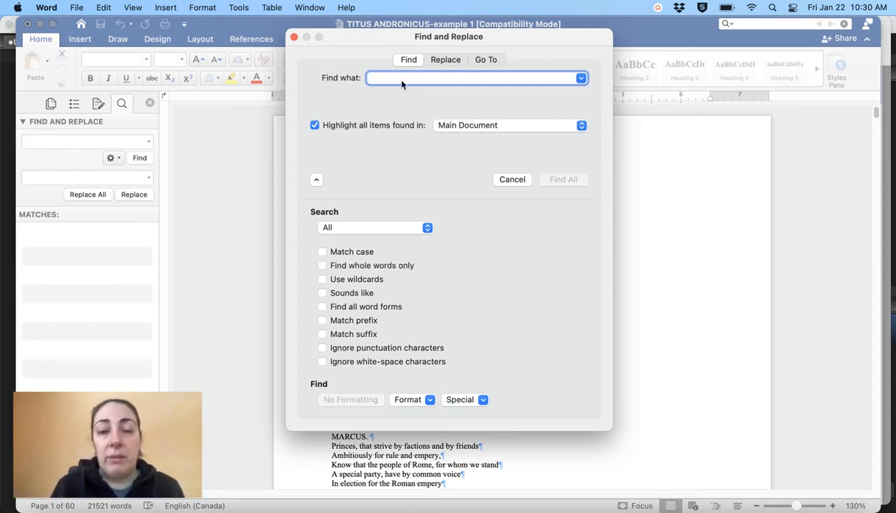
click(464, 399)
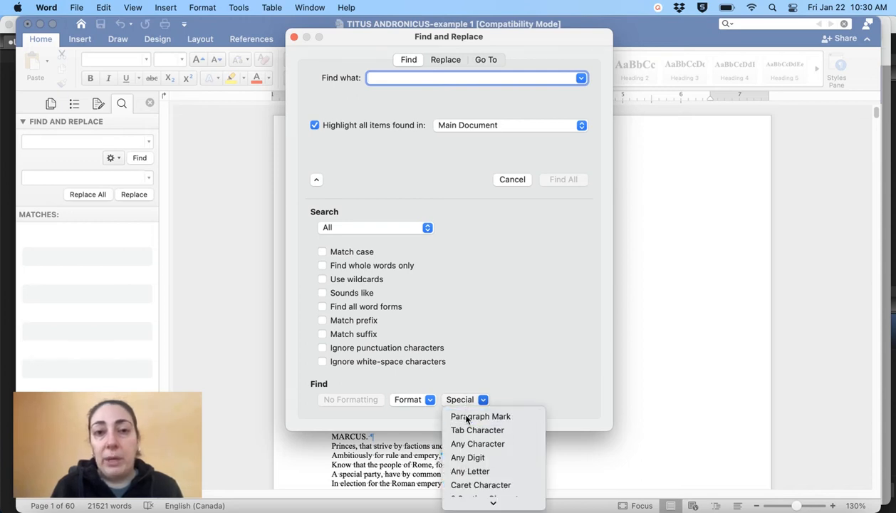
click(467, 417)
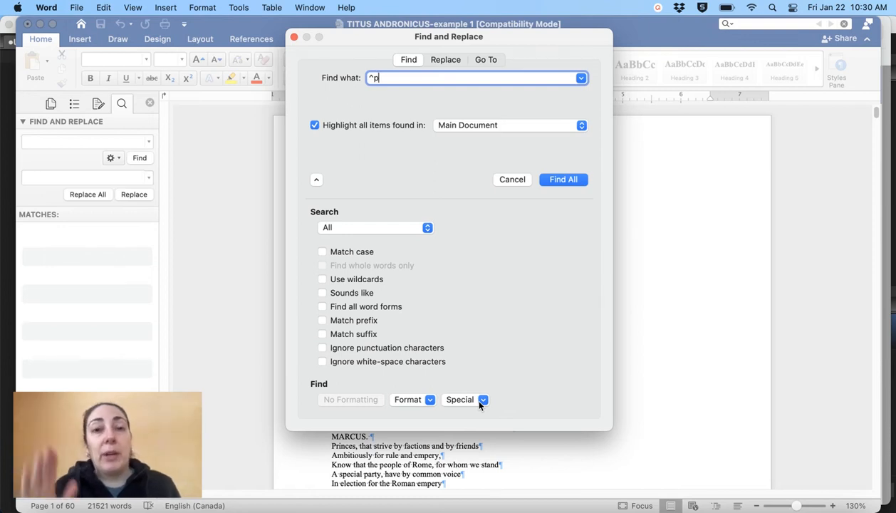
click(480, 402)
click(479, 416)
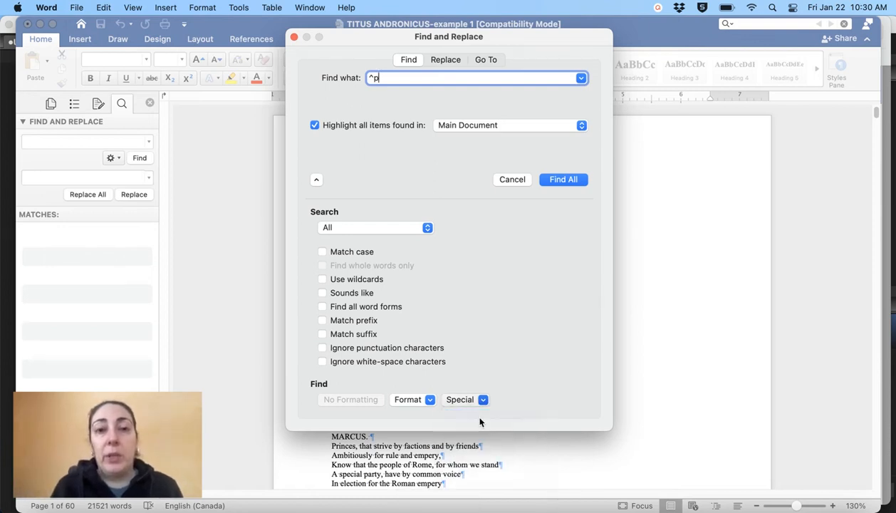
Step: Set the replacement for the double paragraph marks to a single paragraph mark (^p)
click(438, 61)
click(428, 124)
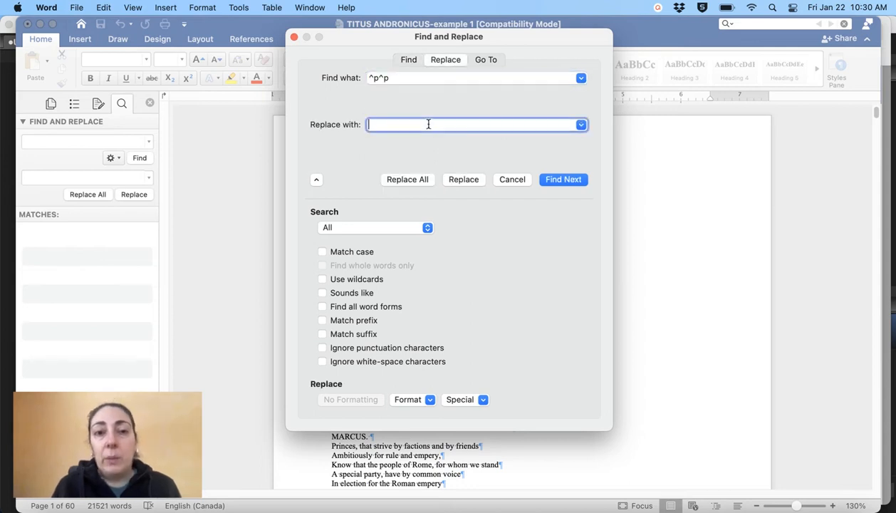
click(483, 400)
click(481, 417)
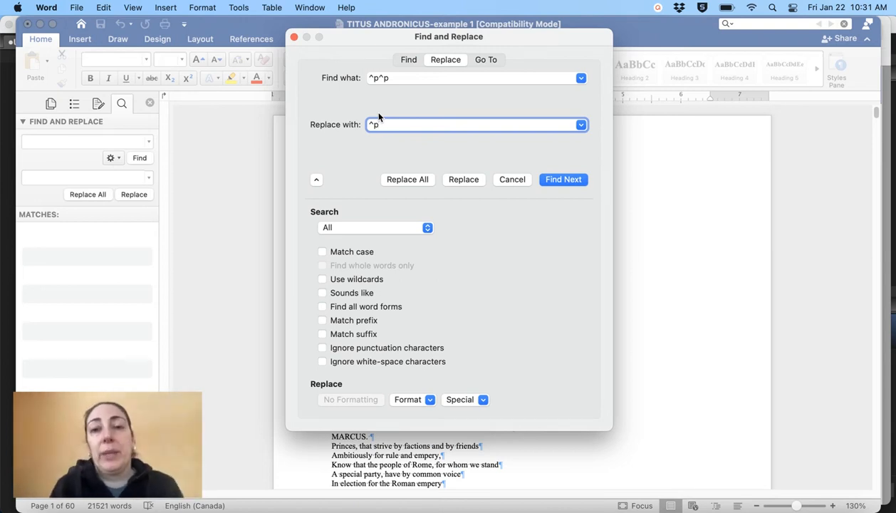
Step: Find the next double paragraph mark and replace it, removing the empty line after the TITUS speaker name on page 26
click(552, 182)
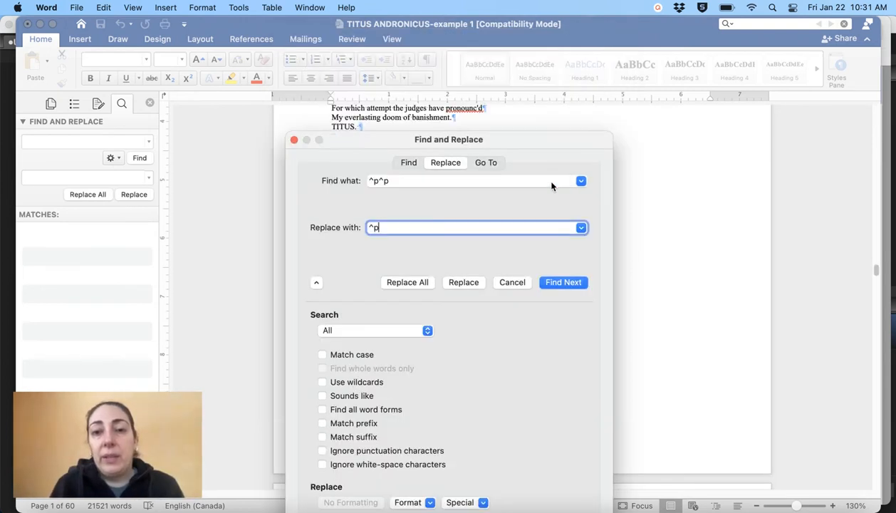
drag(522, 152, 592, 186)
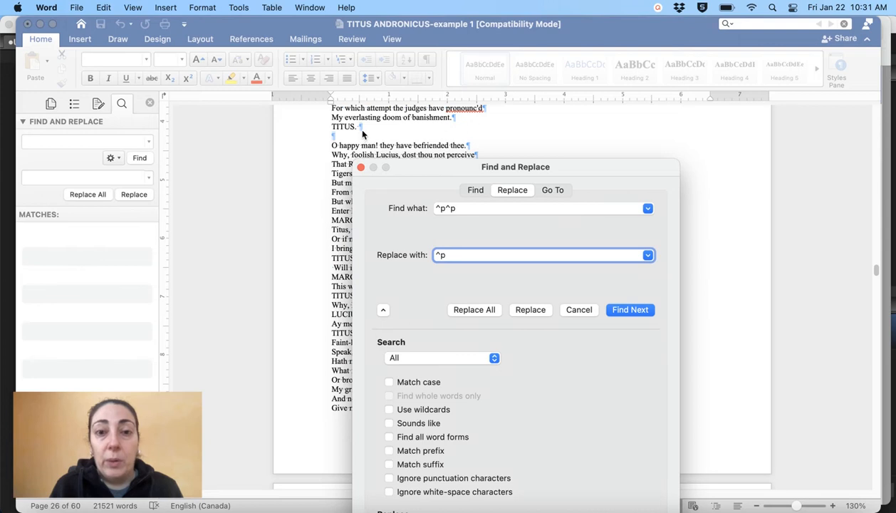
click(531, 311)
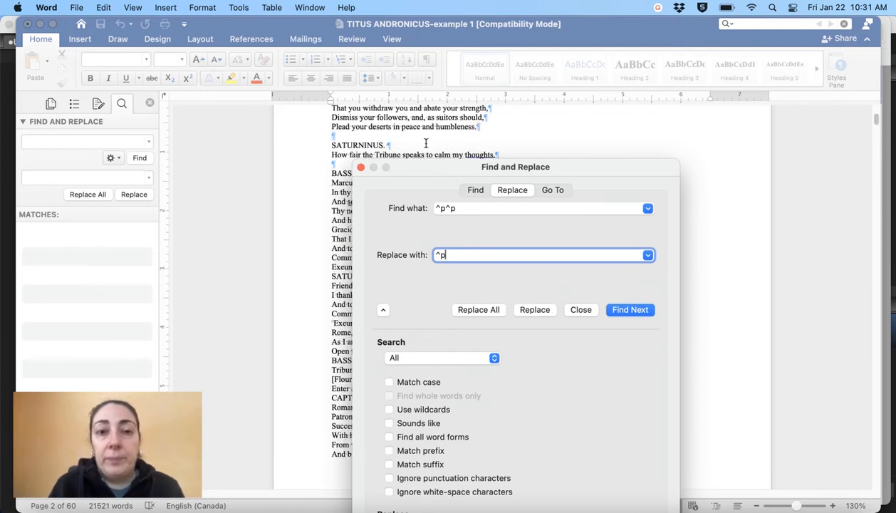
Step: Replace the double paragraph marks before SATURNINUS and BASSIANUS on page 2 with single ones, one match at a time
scroll(348, 151, up, 5)
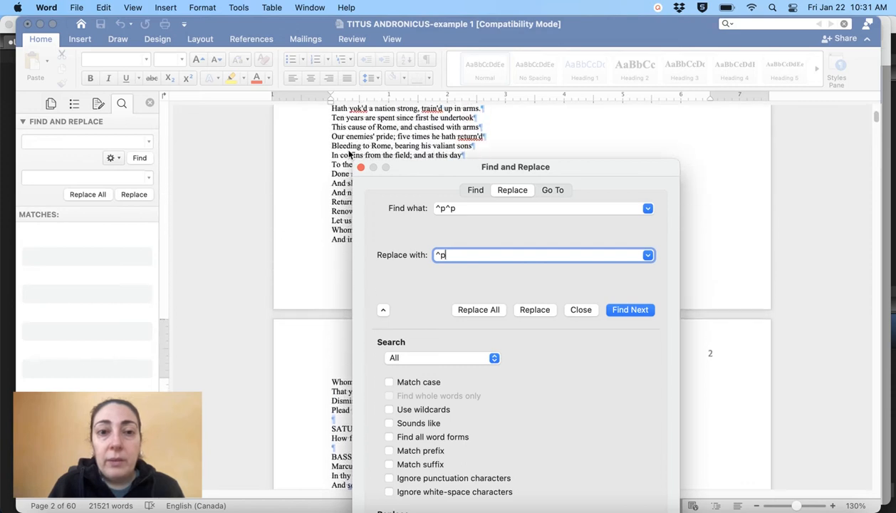
scroll(348, 151, down, 5)
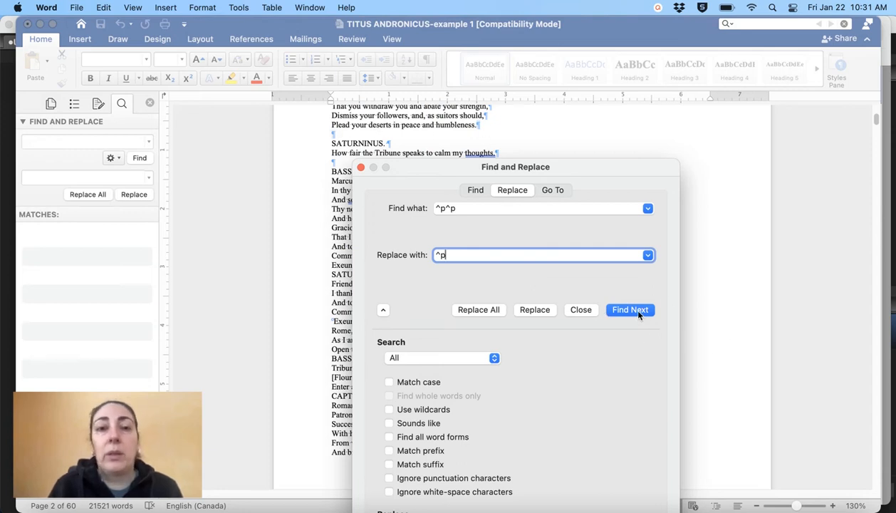
click(528, 312)
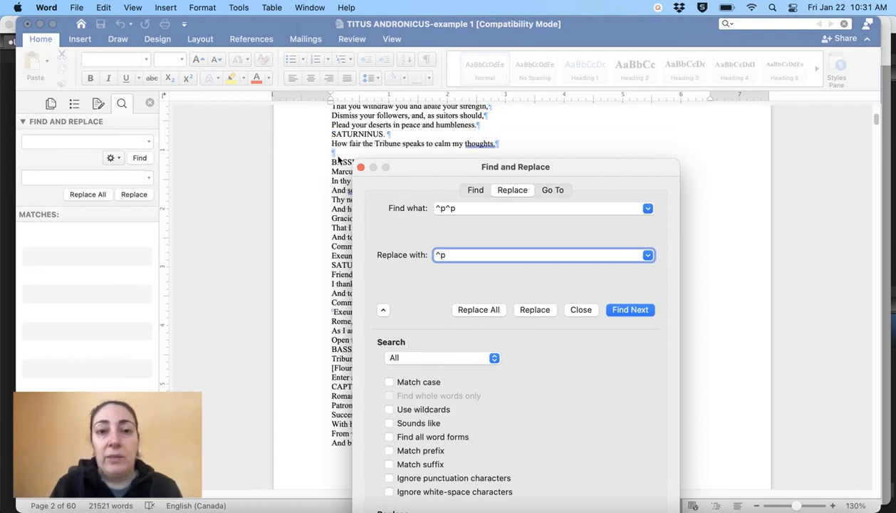
click(539, 313)
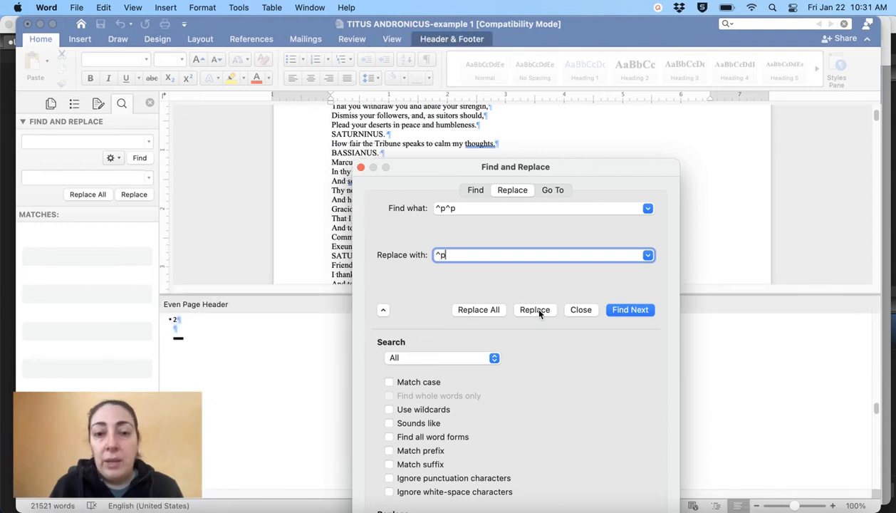
Step: Replace all remaining ^p^p matches with ^p and close the Find and Replace dialog
click(482, 310)
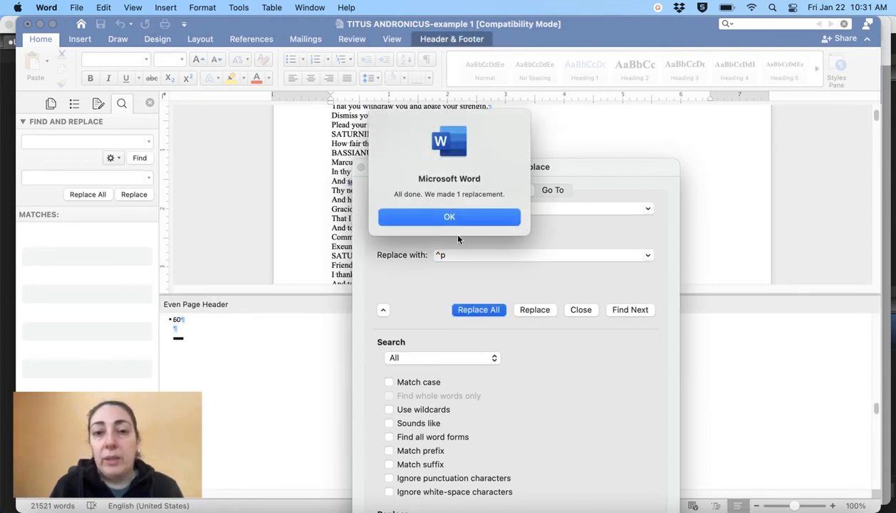
click(452, 216)
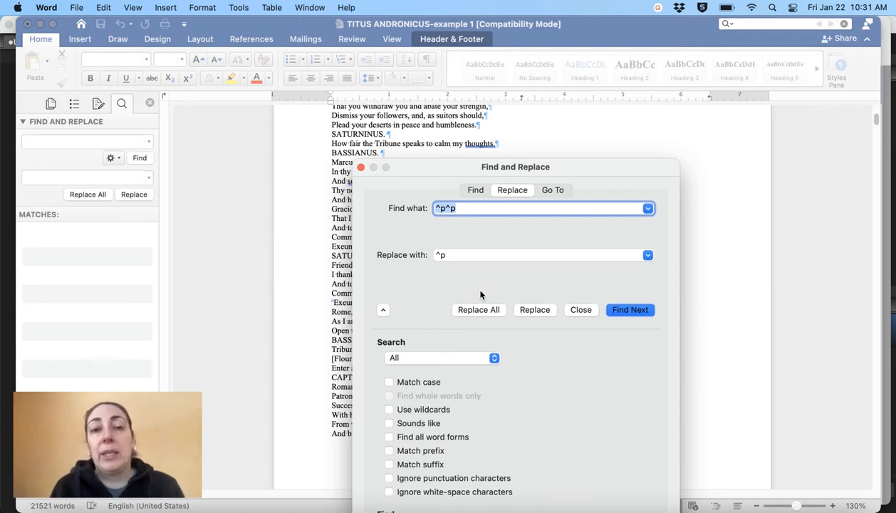
click(360, 167)
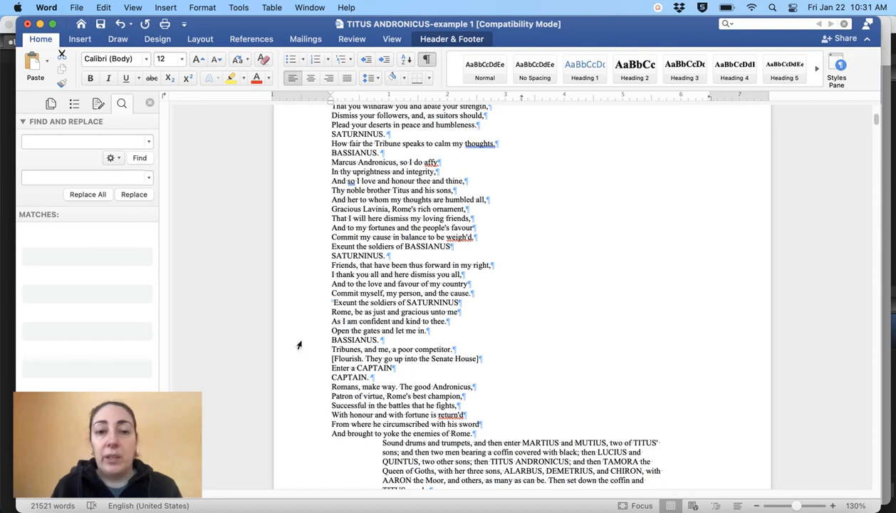
Step: Set the paragraph spacing after to 8 pt for the CAPTAIN speaker name and his speech on page 2
scroll(298, 345, down, 3)
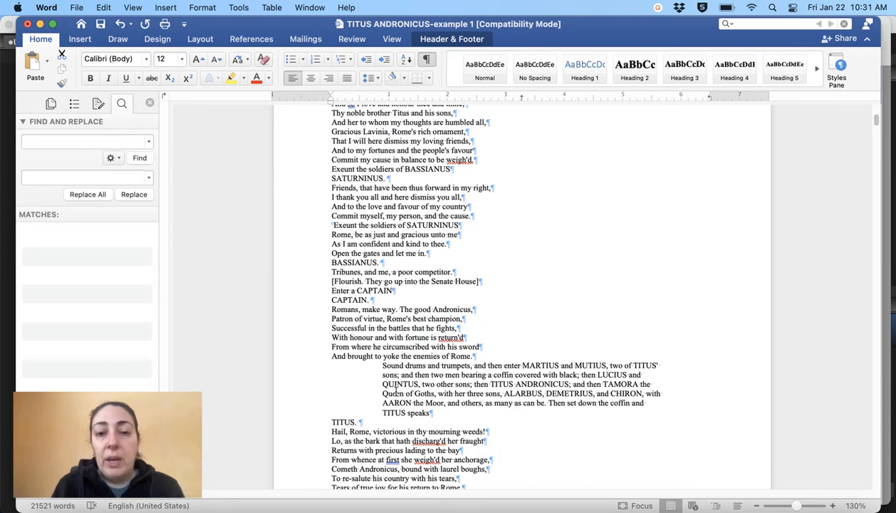
click(396, 390)
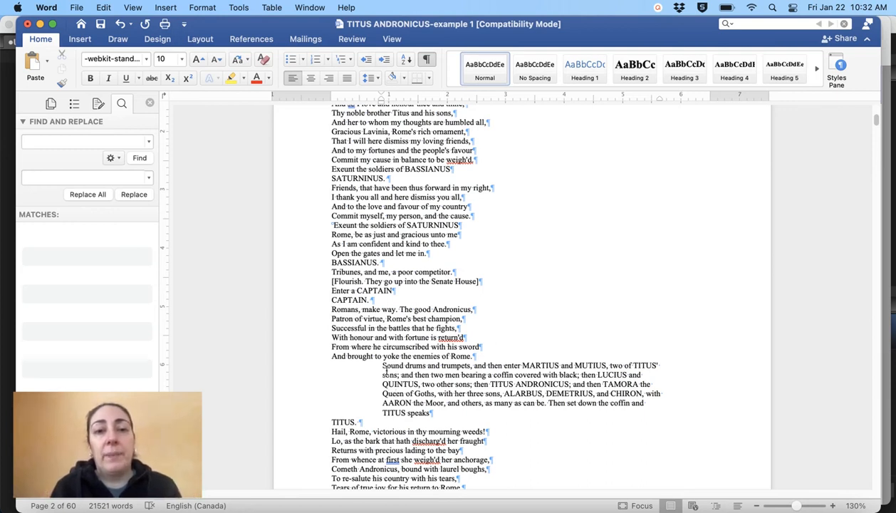
drag(329, 300, 484, 354)
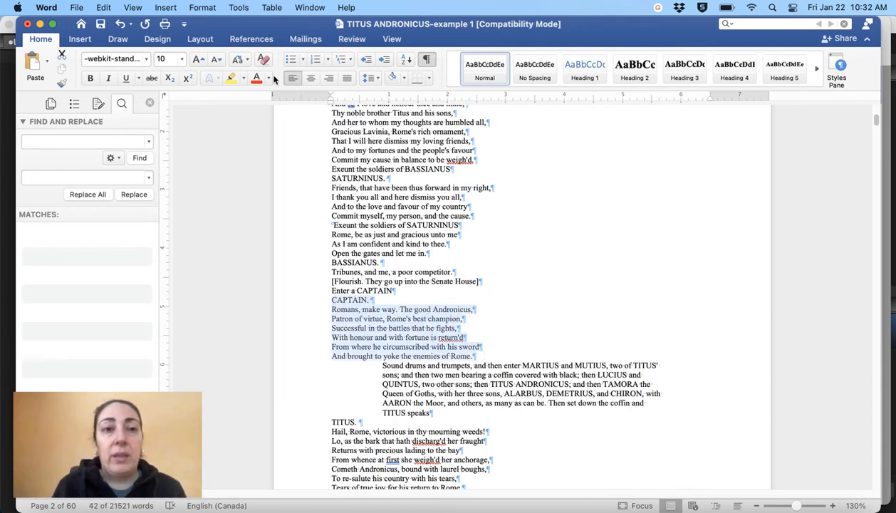
click(199, 16)
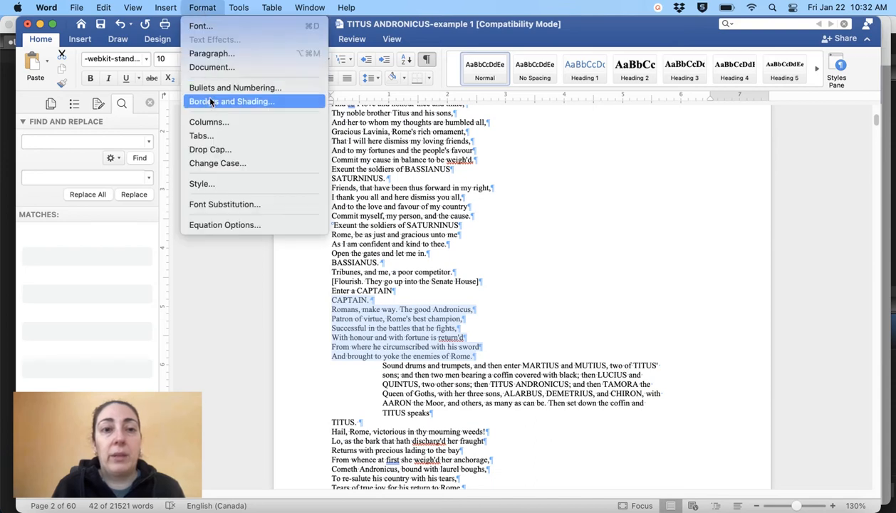
click(208, 59)
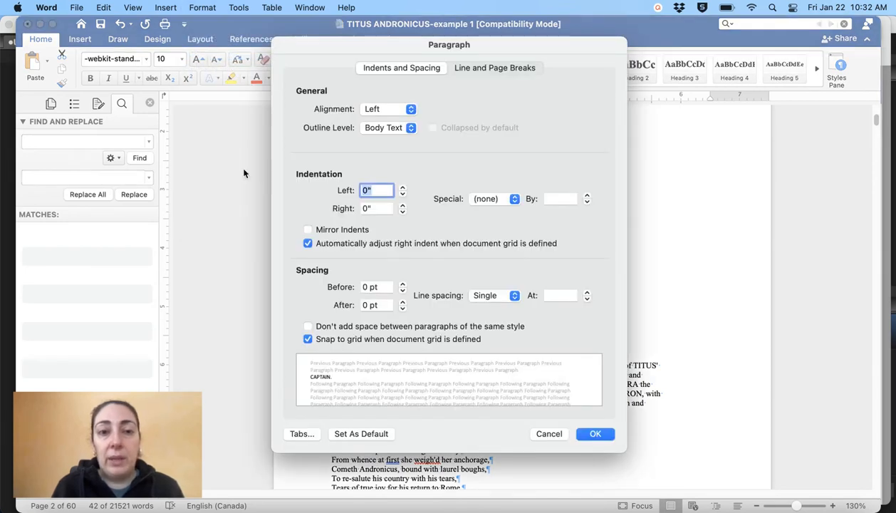
click(371, 305)
key(BackSpace)
key(BackSpace)
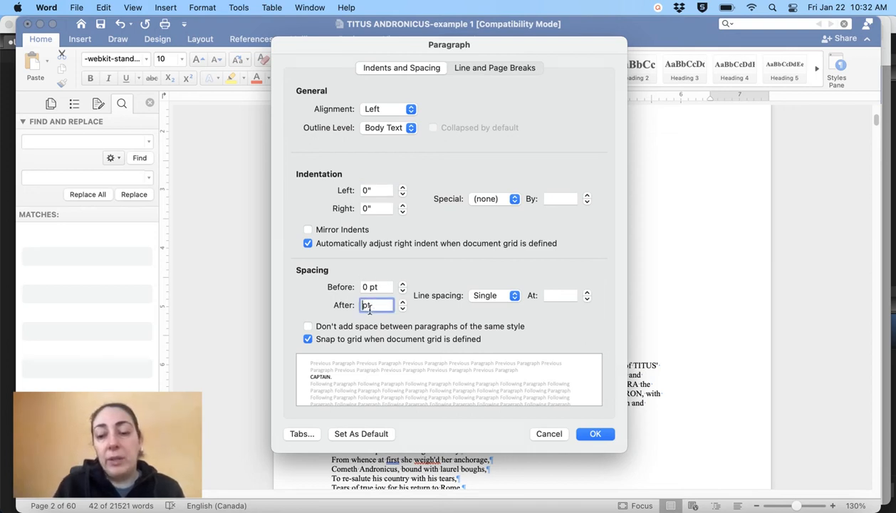
text(8)
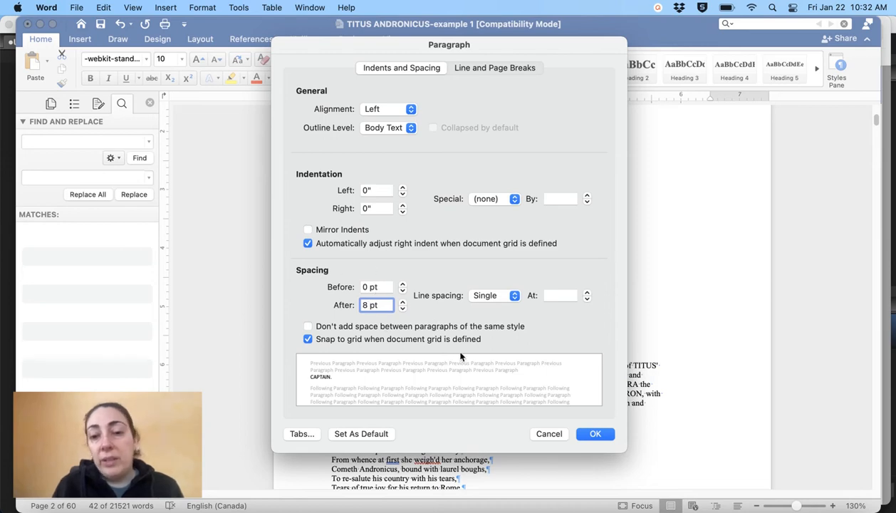
click(584, 431)
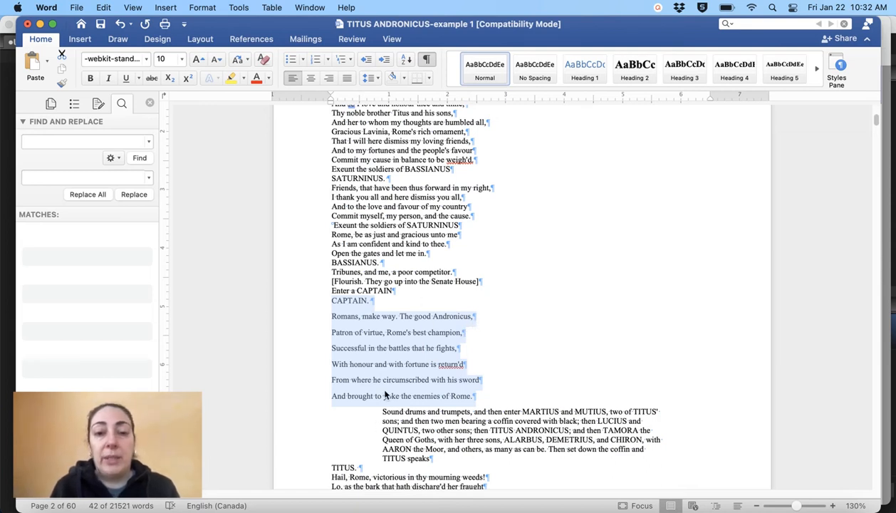
Step: Clear the text selection in the CAPTAIN speech and save the cleaned-up document
click(363, 322)
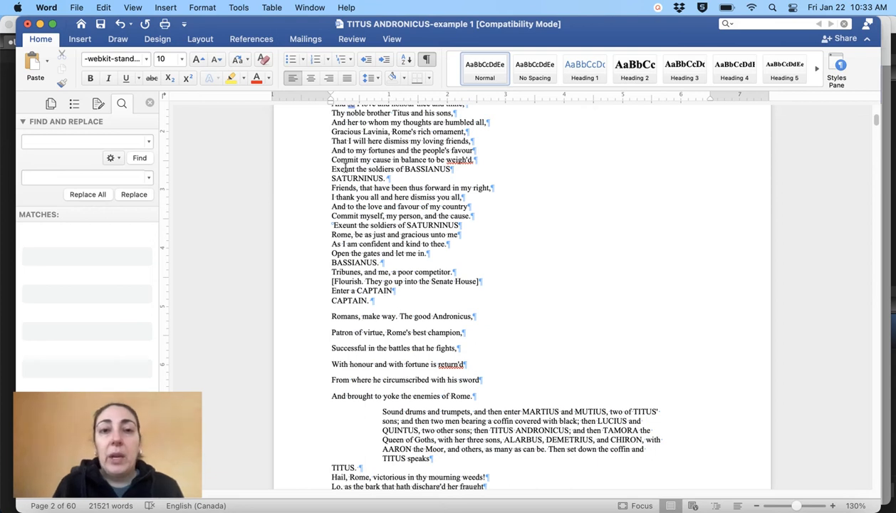
click(75, 8)
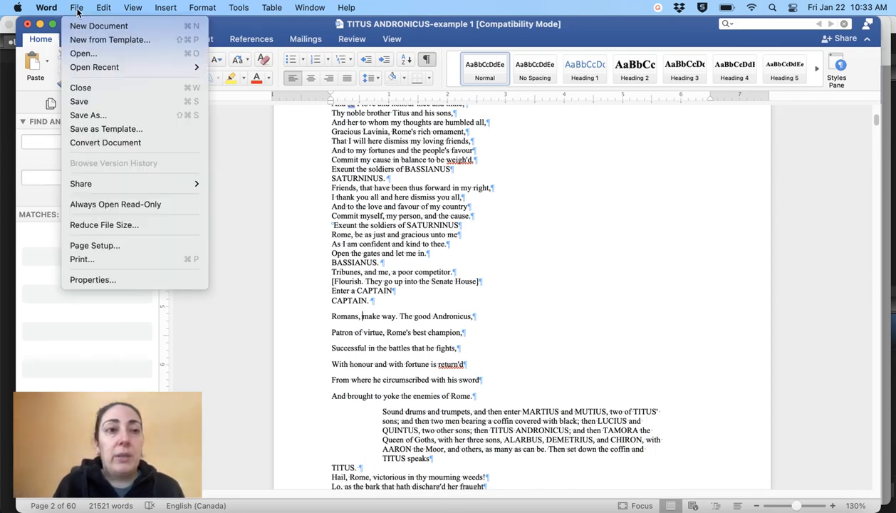
click(88, 103)
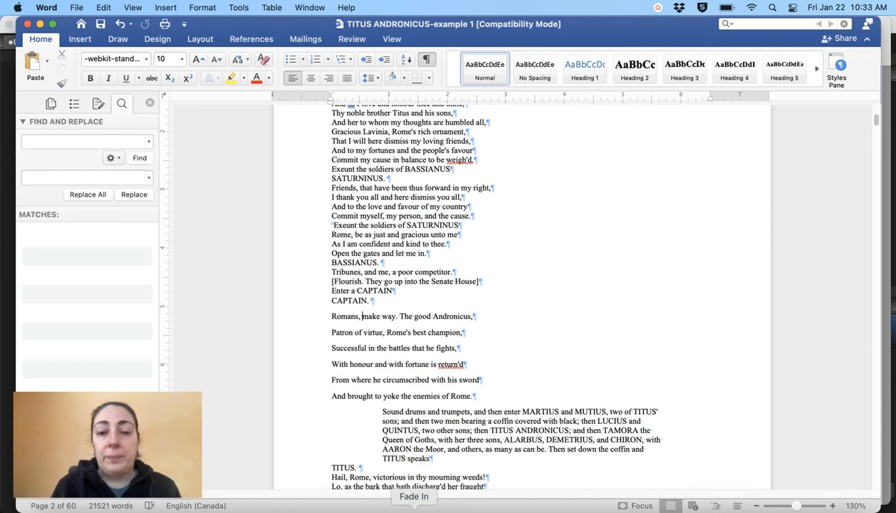
Step: Switch to Fade In and import TITUS ANDRONICUS-example 1.rtf from the EXAMPLE DOCS folder as Rich Text Format
click(413, 510)
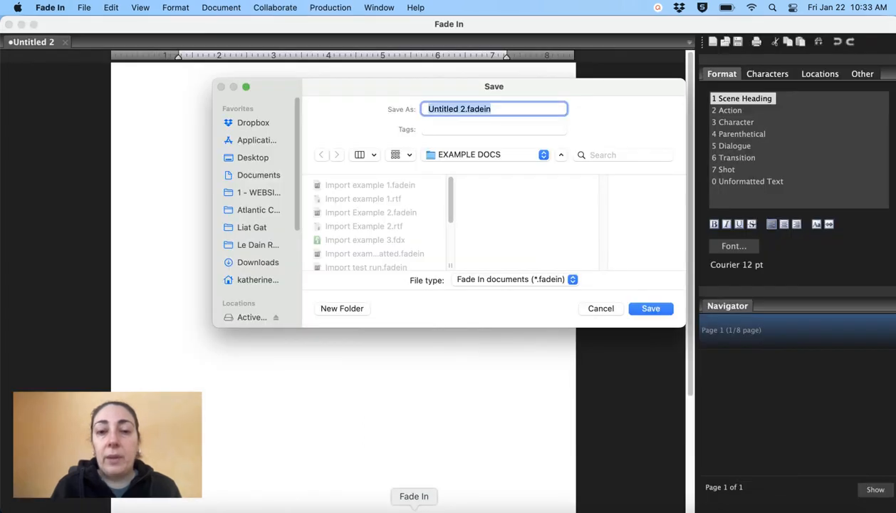
click(604, 308)
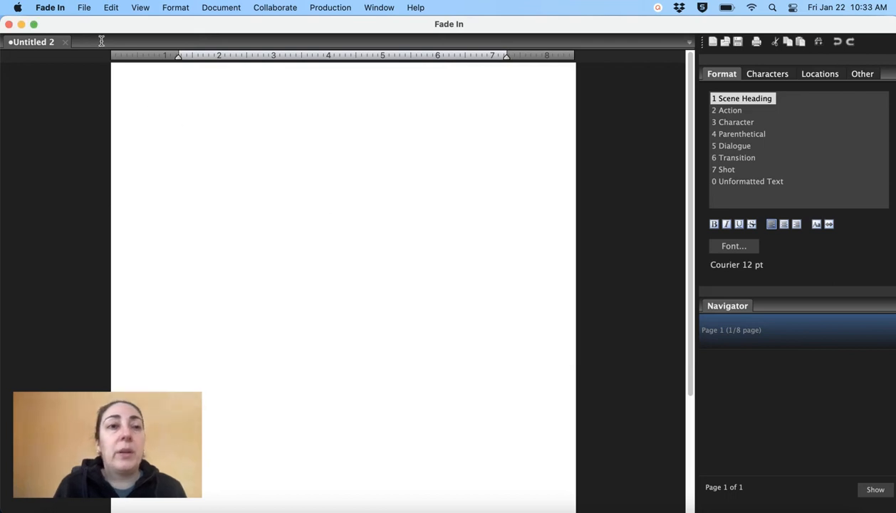
click(84, 8)
mouse_move(90, 194)
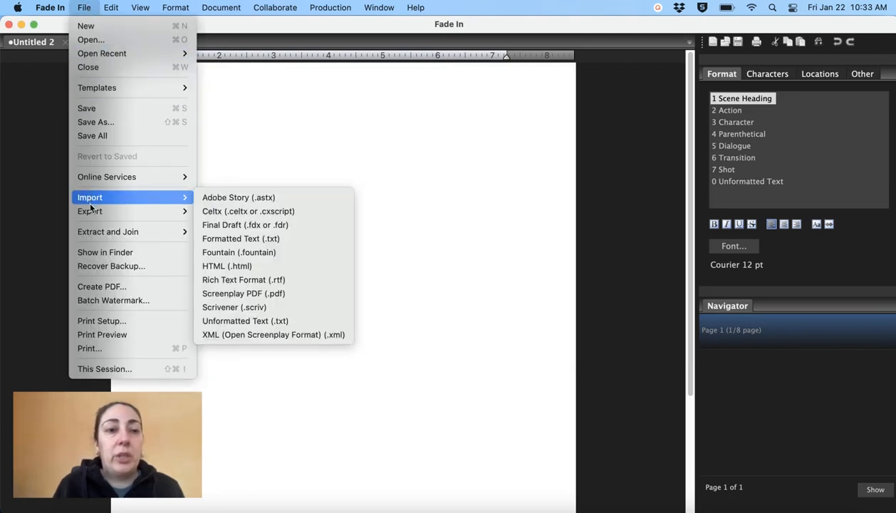
click(248, 280)
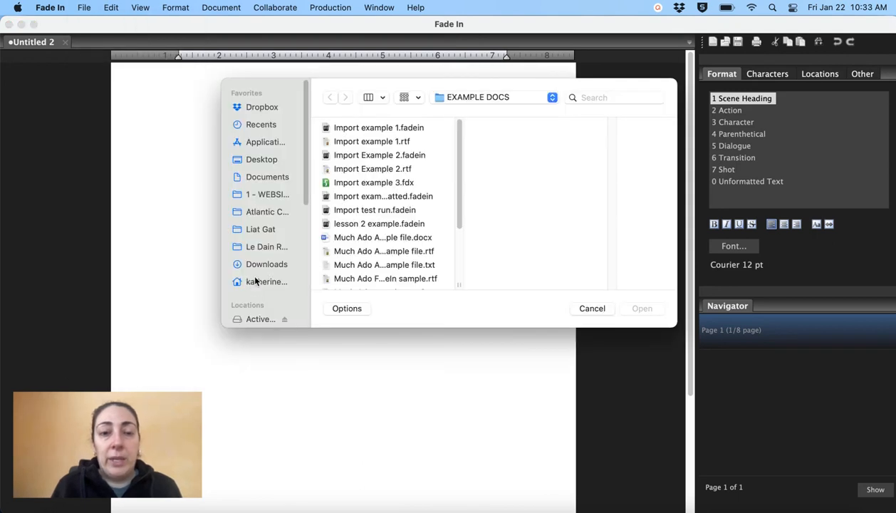
scroll(376, 242, down, 5)
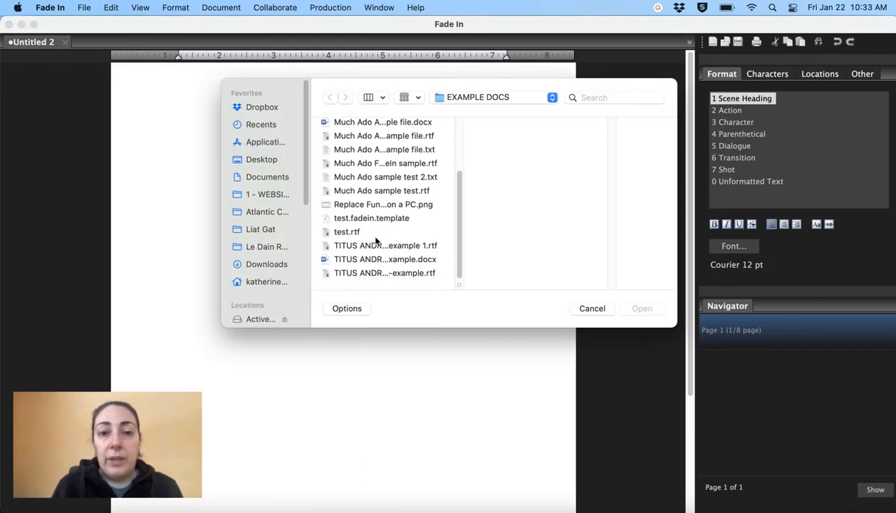
click(376, 250)
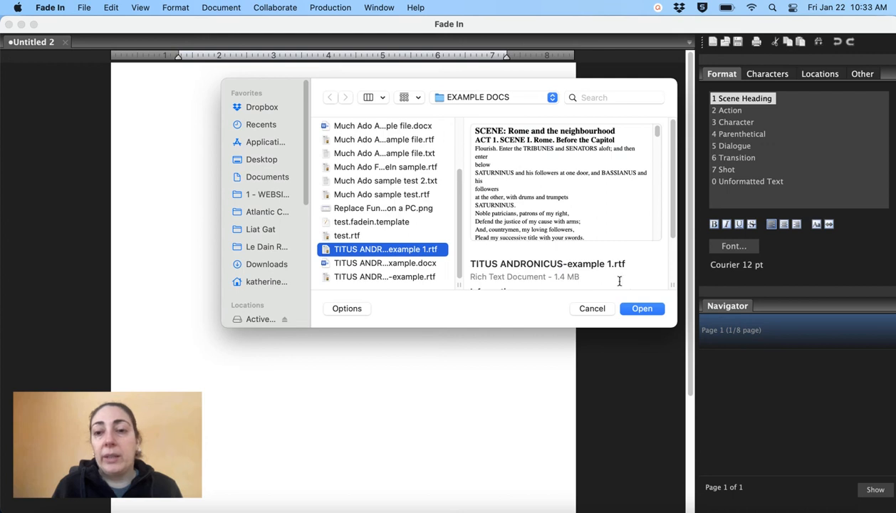
click(639, 313)
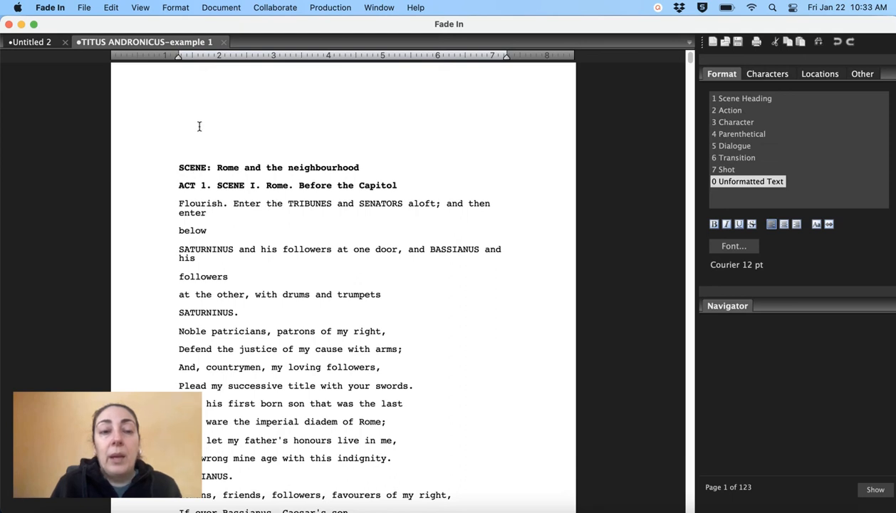
Step: Delete two of the empty lines above the "SCENE: Rome and the neighbourhood" line on page 1
key(Down)
key(Down)
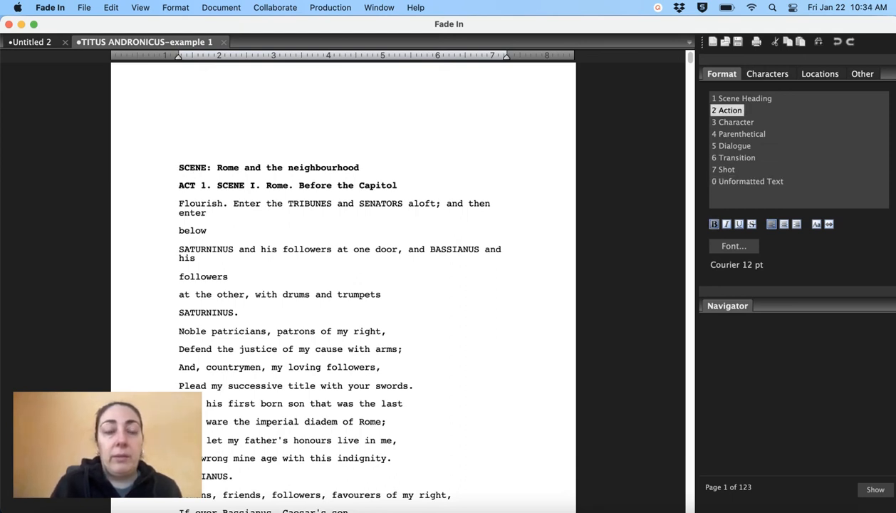
key(Up)
key(Up)
key(BackSpace)
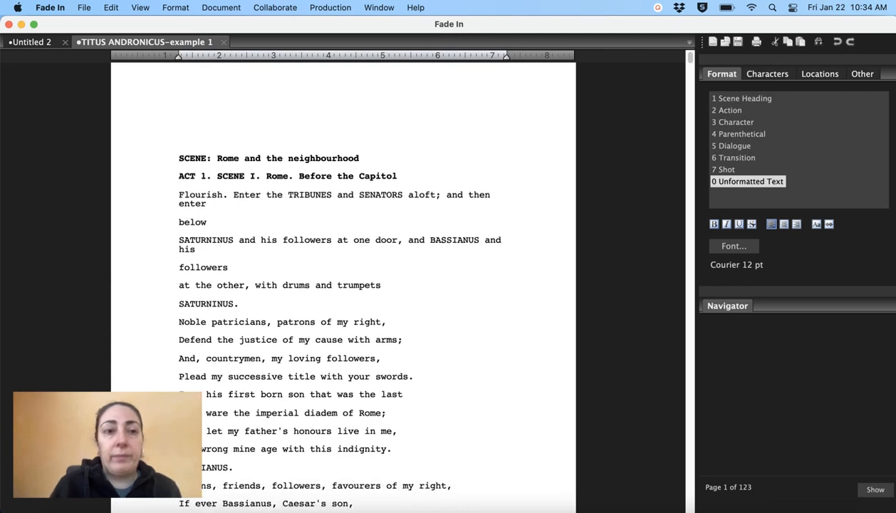
key(Delete)
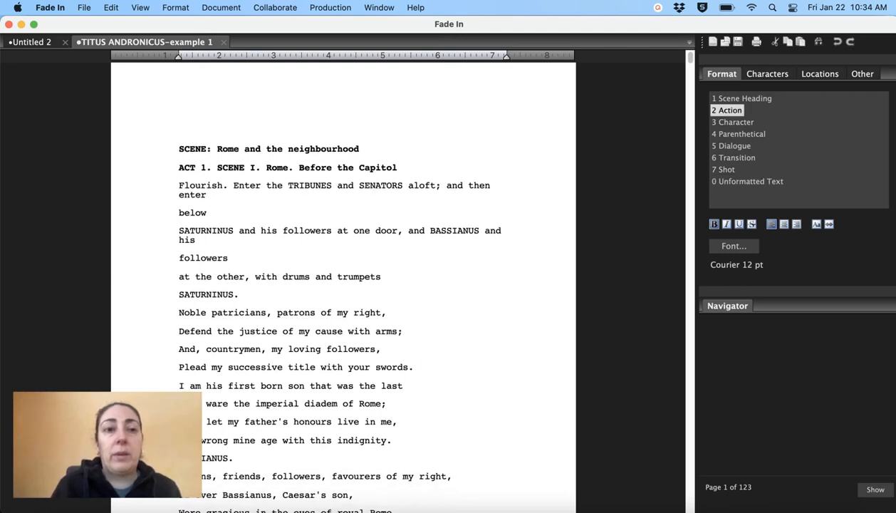
key(Up)
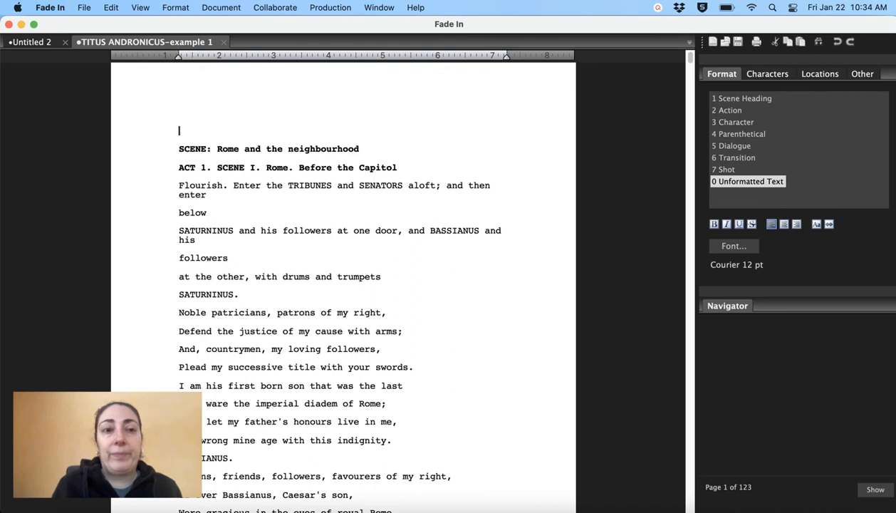
key(Down)
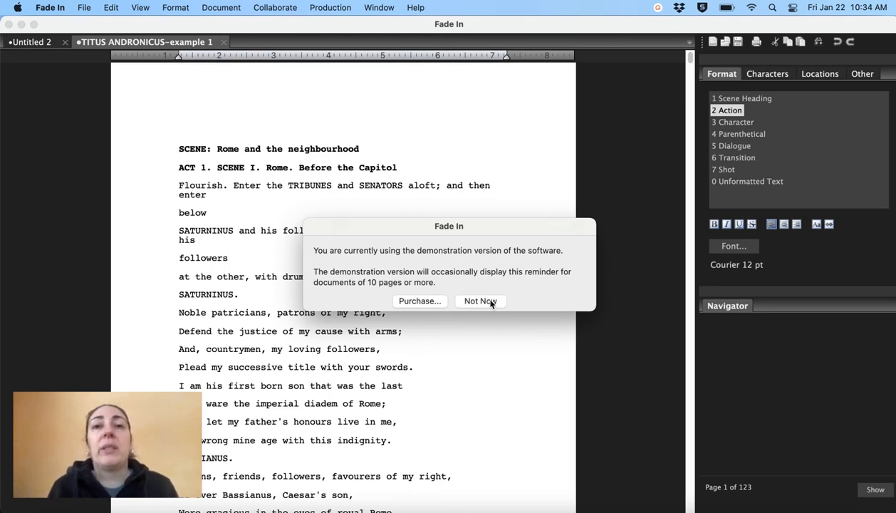
Step: Dismiss the demonstration version reminder and review the imported script's text from page 1 into page 2
click(480, 300)
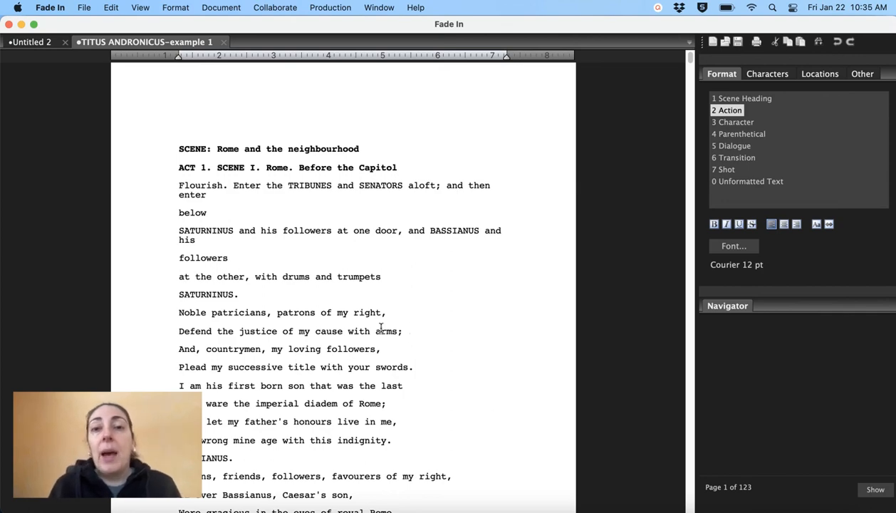
scroll(364, 354, down, 10)
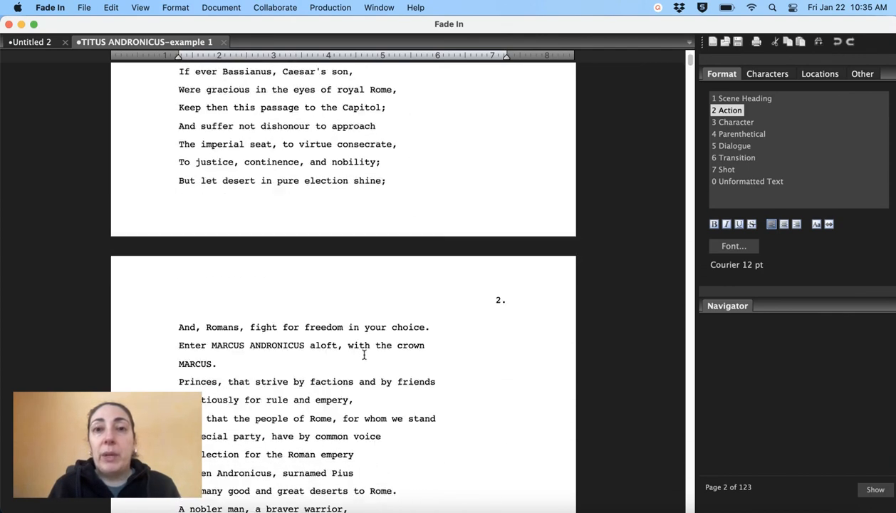
scroll(364, 354, down, 5)
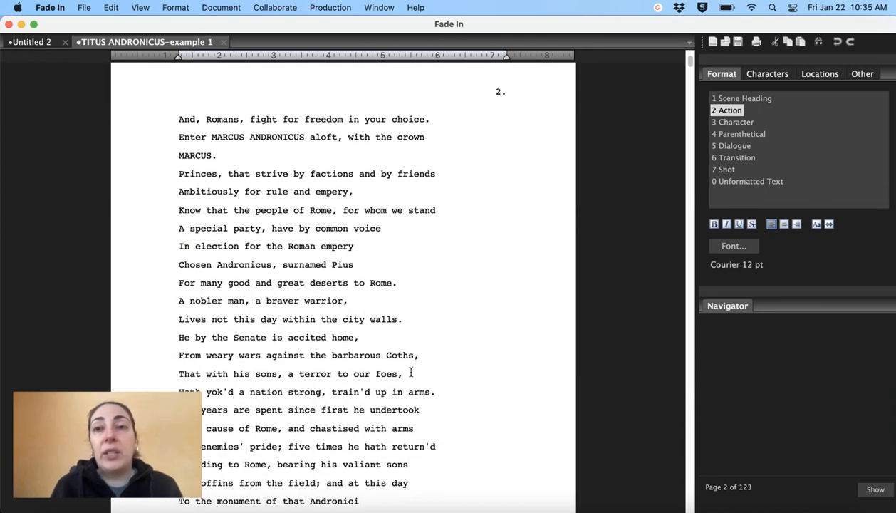